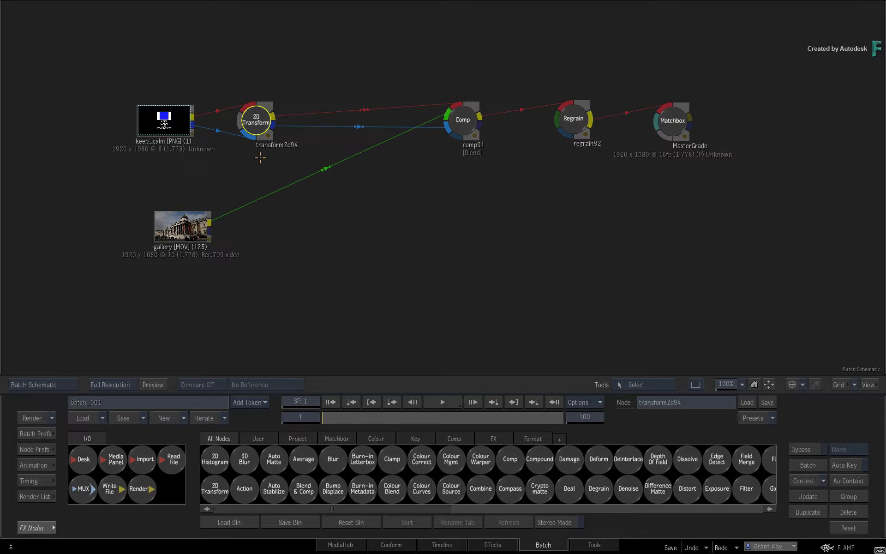
Open the mux example batch group and select its Degrain node, nudging it slightly away from the nodes it feeds.
key("Escape")
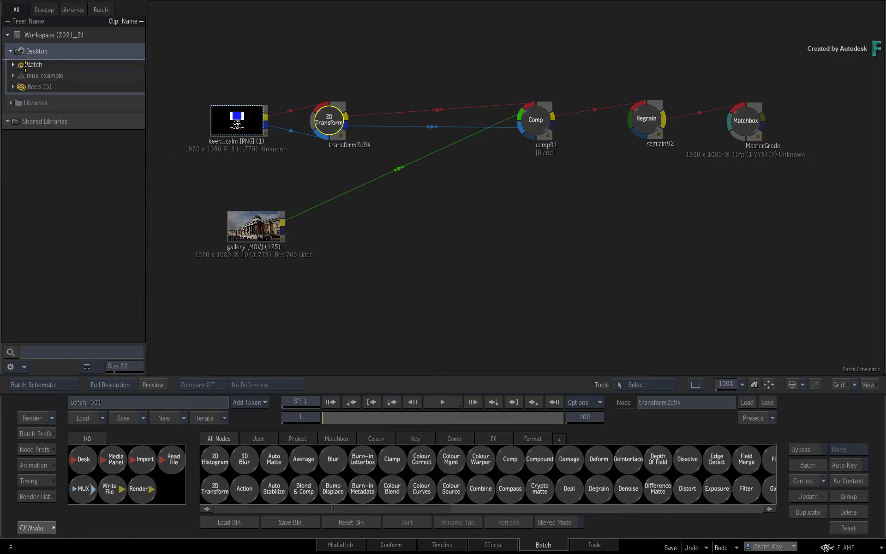
double_click(23, 75)
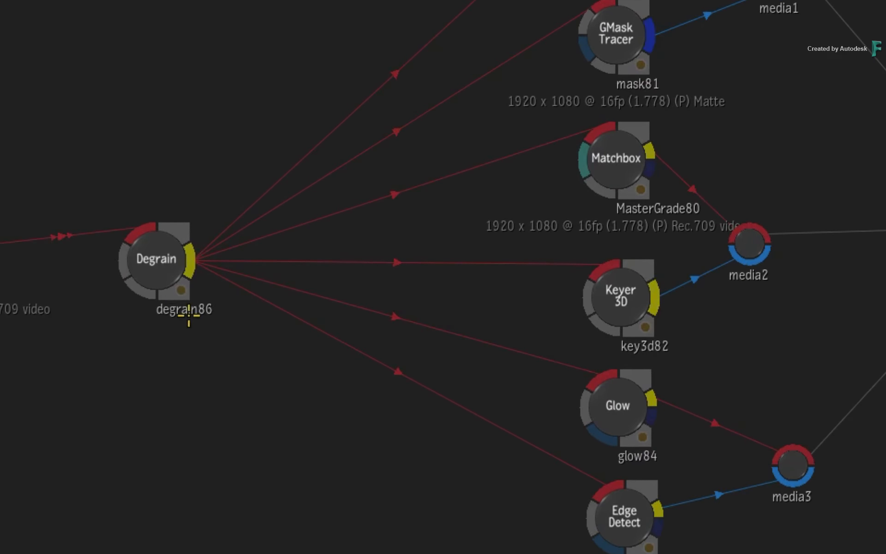
left_click(332, 195)
mouse_move(155, 259)
left_mouse_down()
mouse_move(138, 257)
mouse_move(146, 255)
left_mouse_up()
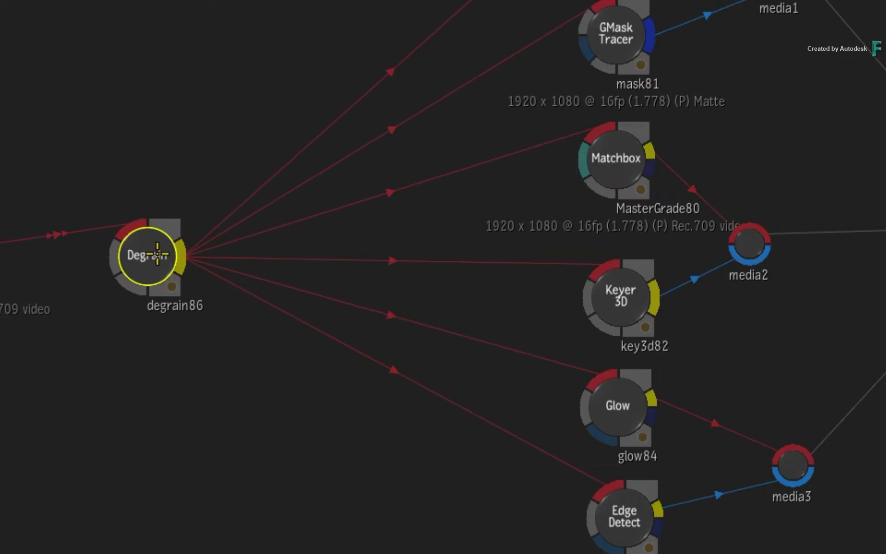
Search for "mux" and insert a MUX node between the Degrain node and all the nodes it feeds.
key("Tab")
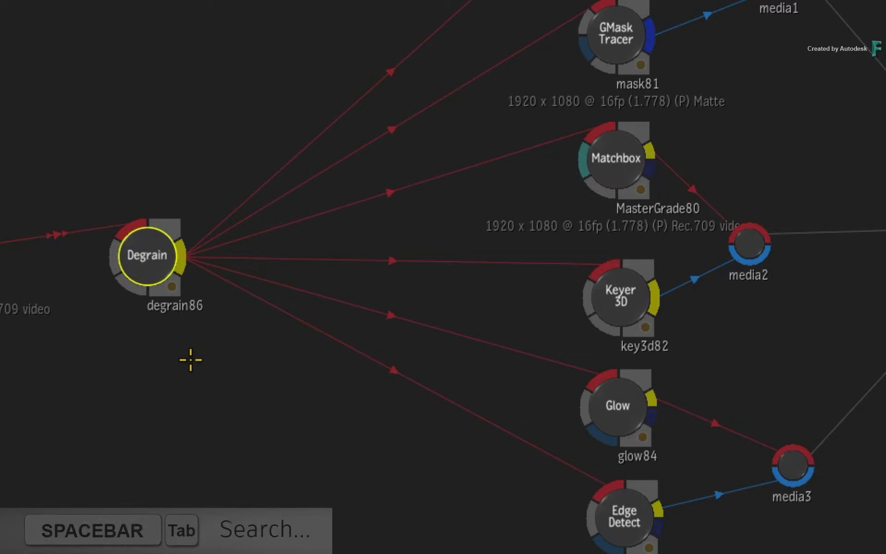
key("Tab")
type("m")
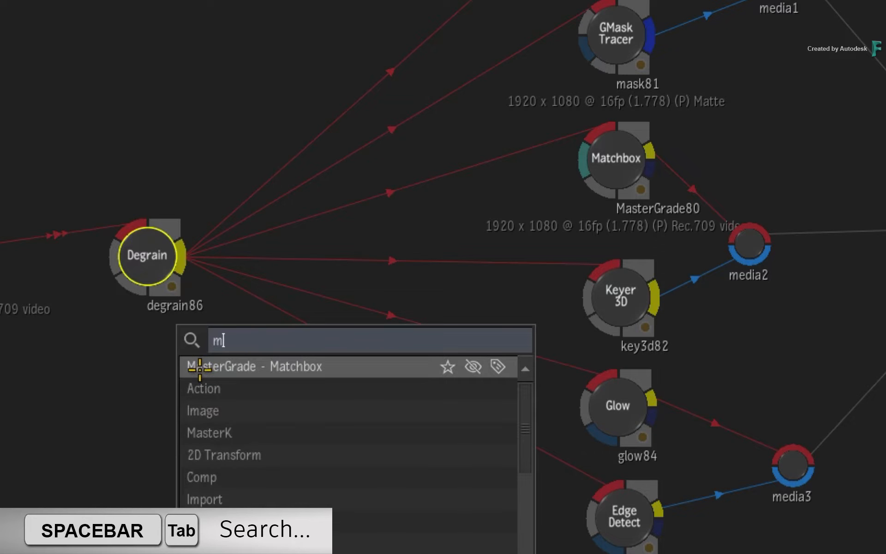
type("ux")
key("Return")
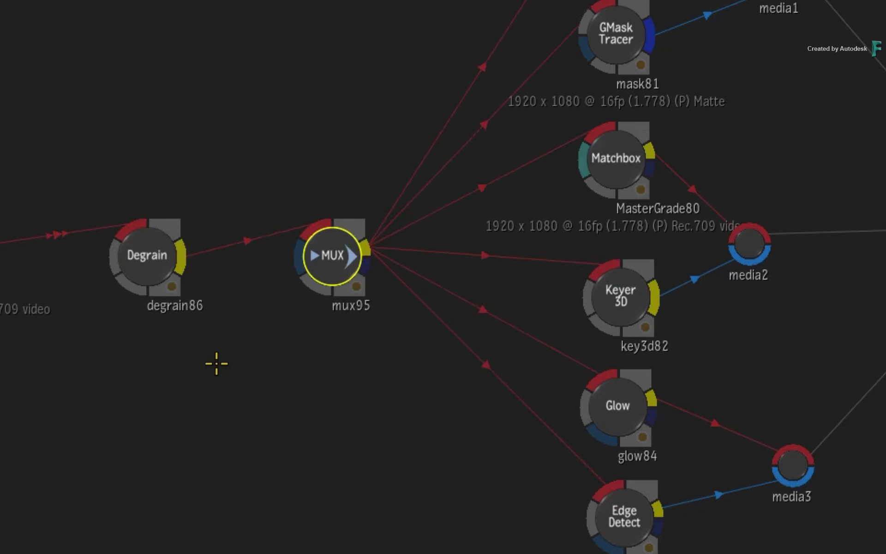
Rearrange the schematic by moving the Degrain node away from the MUX node, adjusting the MUX node, and bringing the Action node closer.
left_click_drag(151, 287, 117, 285)
left_click_drag(332, 255, 336, 261)
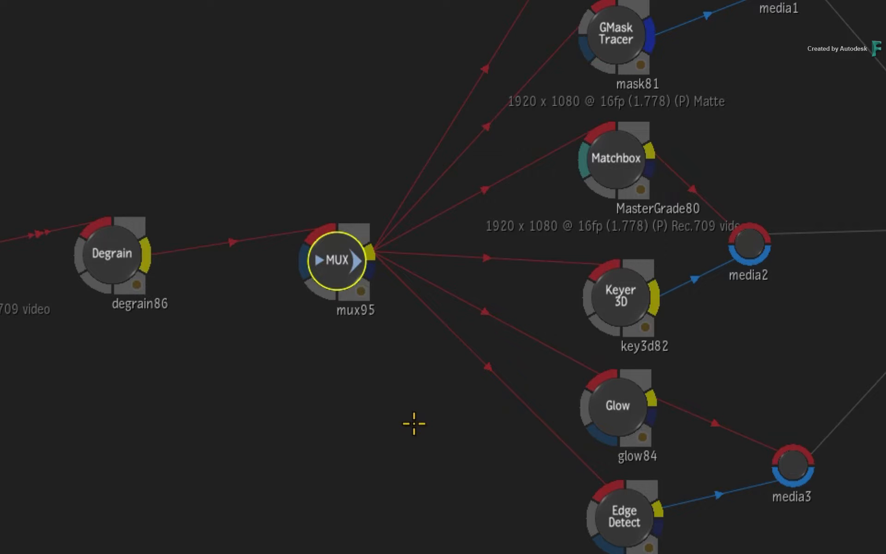
left_click_drag(412, 423, 46, 434)
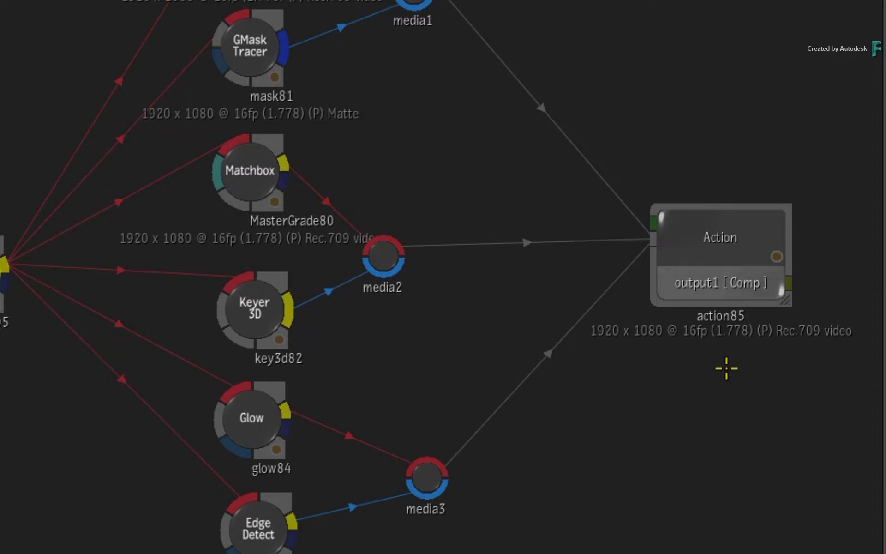
left_click_drag(727, 231, 633, 231)
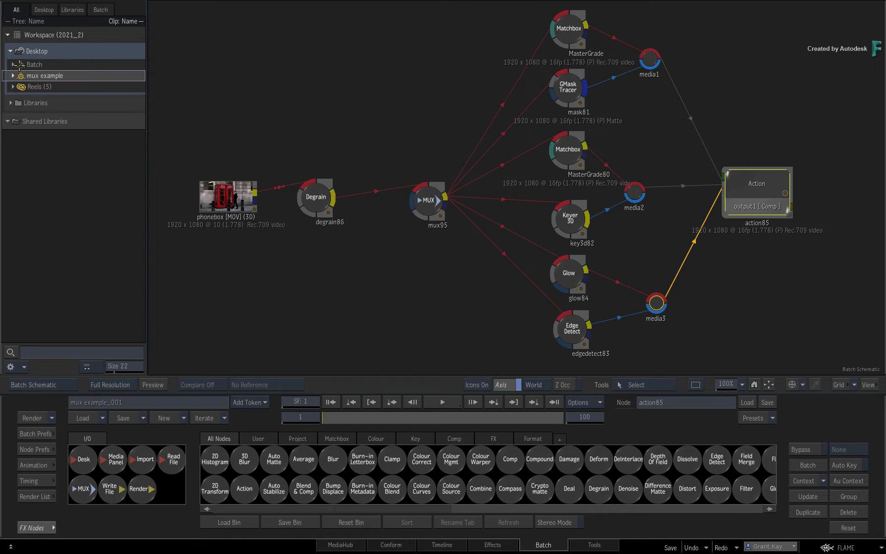
Return to the Batch group and insert a Matte Edge node on the matte connection between 2D Transform and Comp, placed slightly below it.
double_click(20, 66)
mouse_move(1, 282)
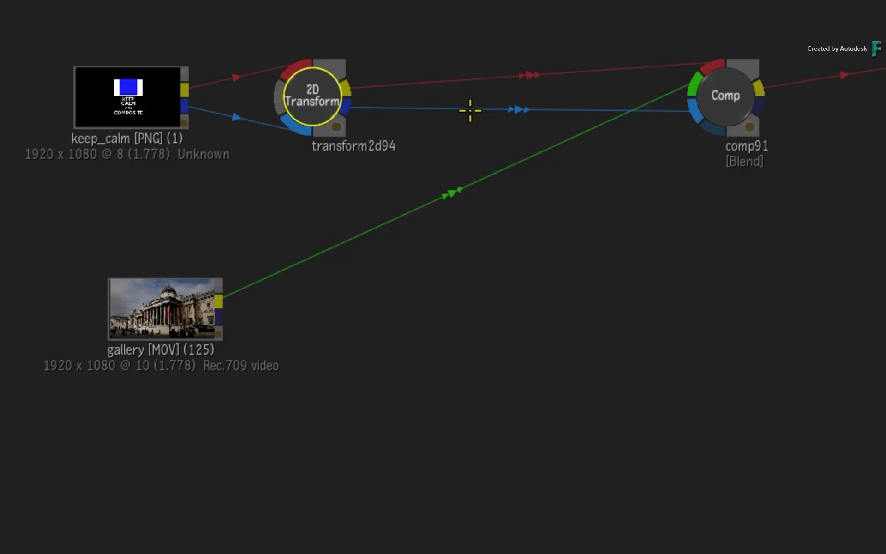
key("space+Tab")
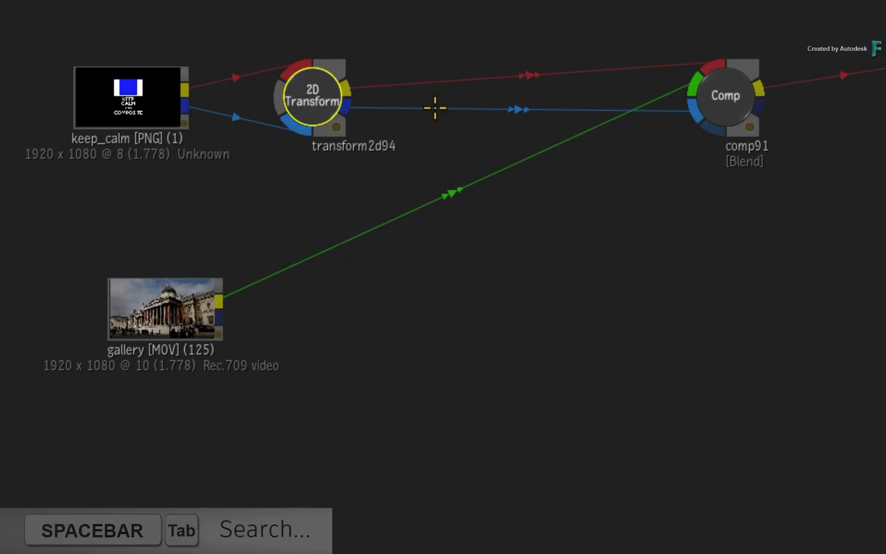
type("edge")
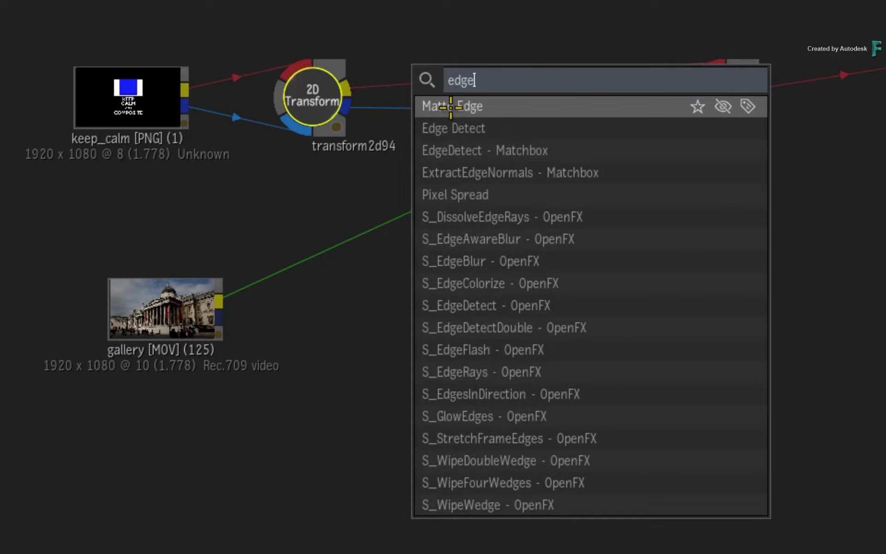
left_click(451, 106)
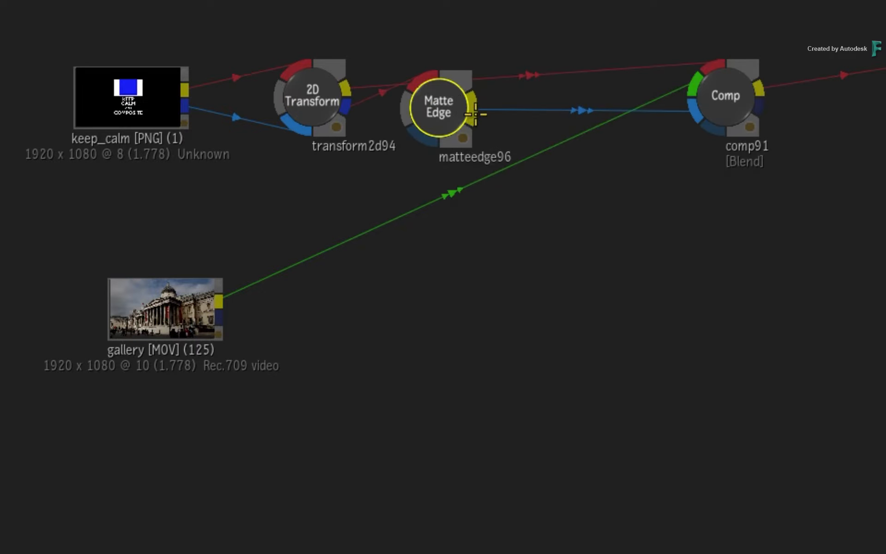
left_click(445, 138)
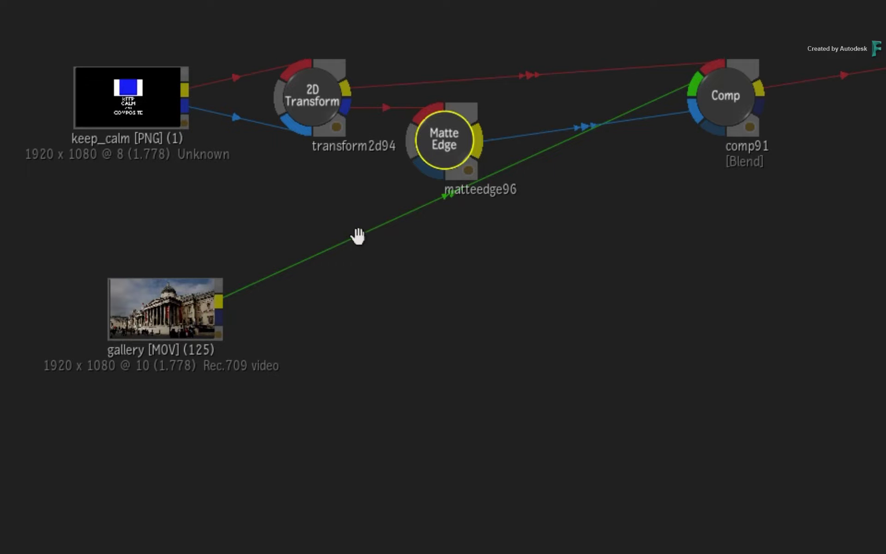
Insert a MasterGrade Matchbox node on the connection between the gallery clip and Comp, and move it closer to Comp.
key("Tab")
left_click(386, 233)
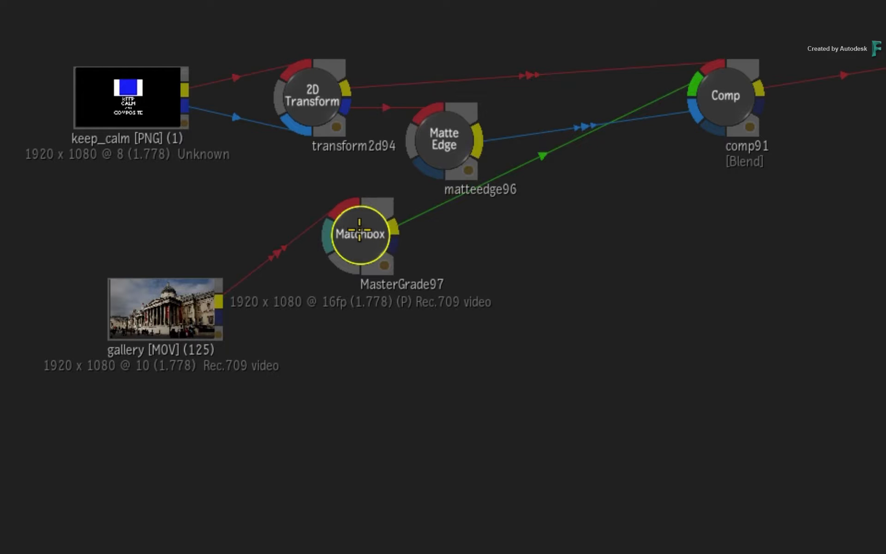
left_click_drag(363, 234, 543, 307)
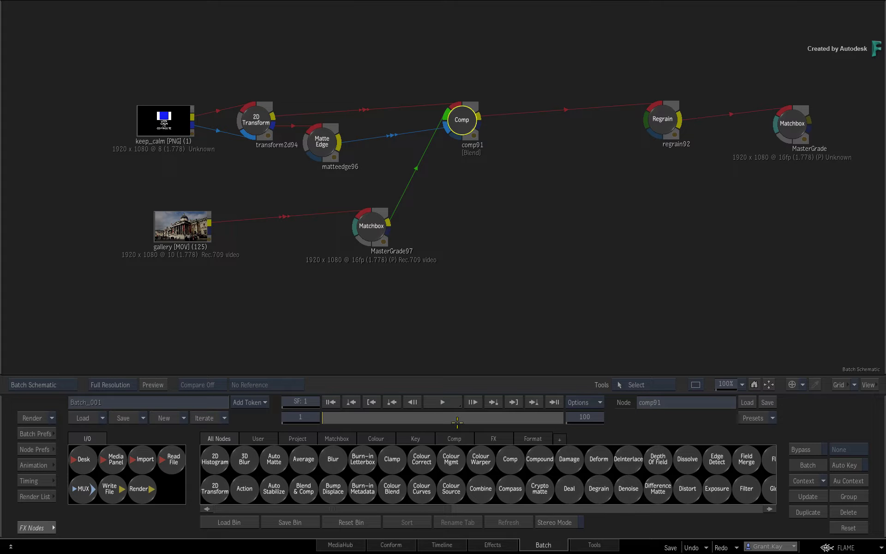
Browse the Colour, Key, Comp, FX and Matchbox categories of the node bin, ending on the full node list.
left_click(376, 439)
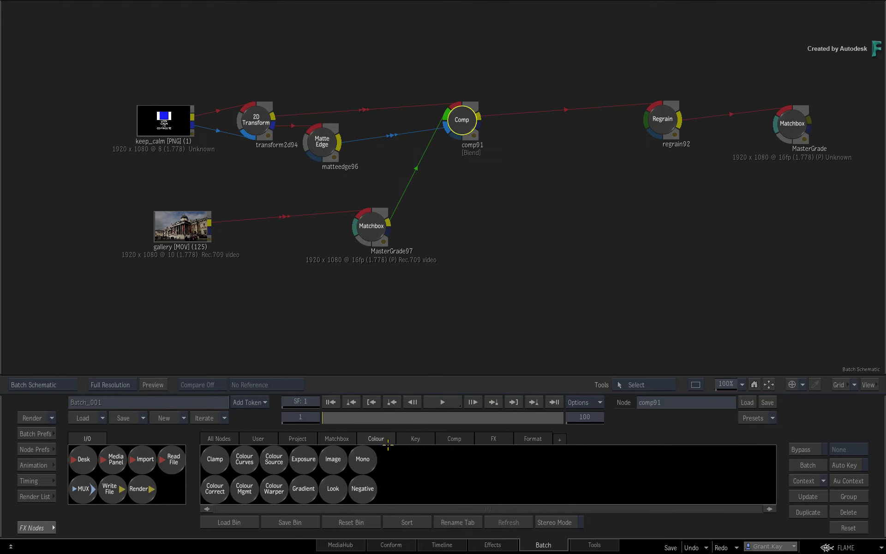
left_click(414, 439)
left_click(454, 438)
left_click(492, 438)
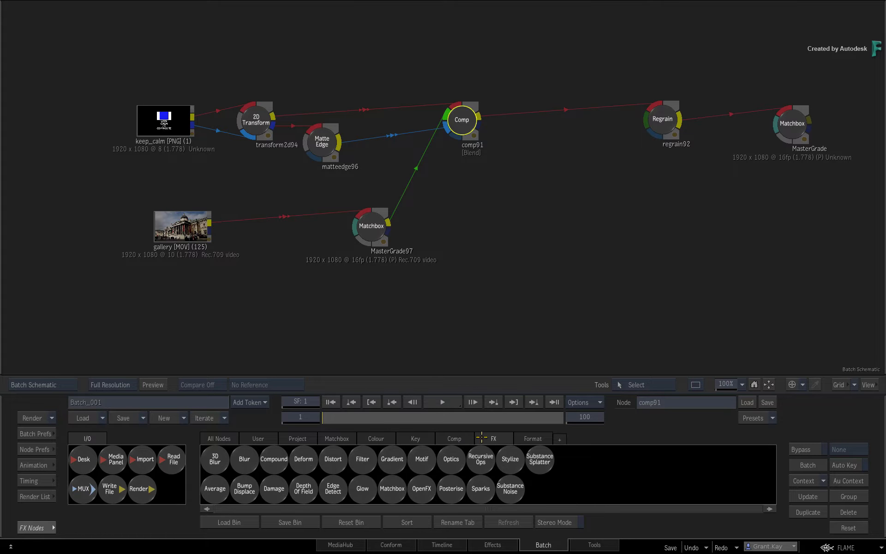
left_click(454, 437)
left_click(409, 438)
left_click(376, 438)
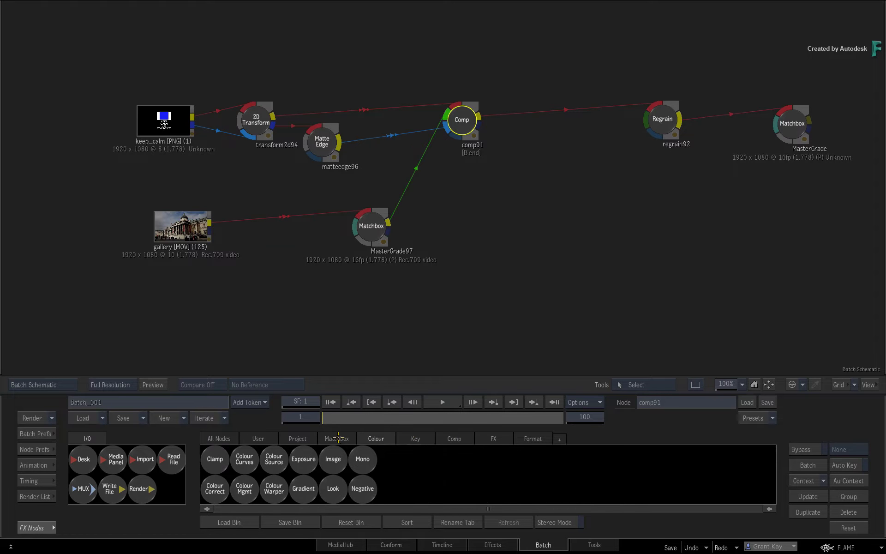
left_click(338, 439)
left_click(225, 438)
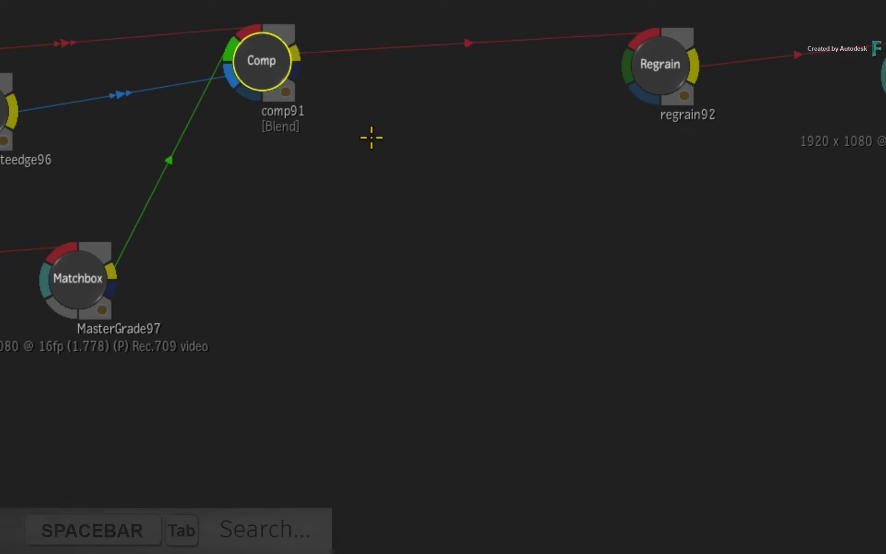
Search for "sharpen" and insert the CROK Sharpen Matchbox between Comp and Regrain, and open the Flame Preferences.
key("Tab")
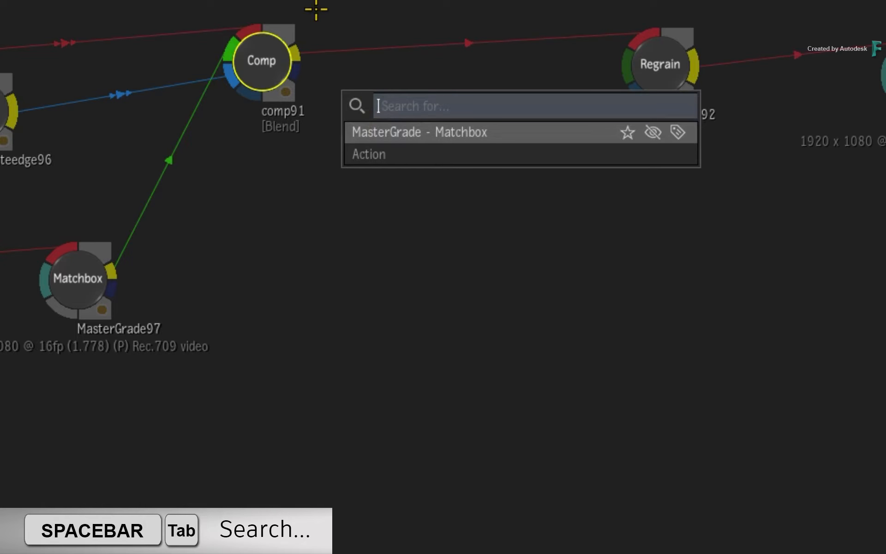
type("sharpen")
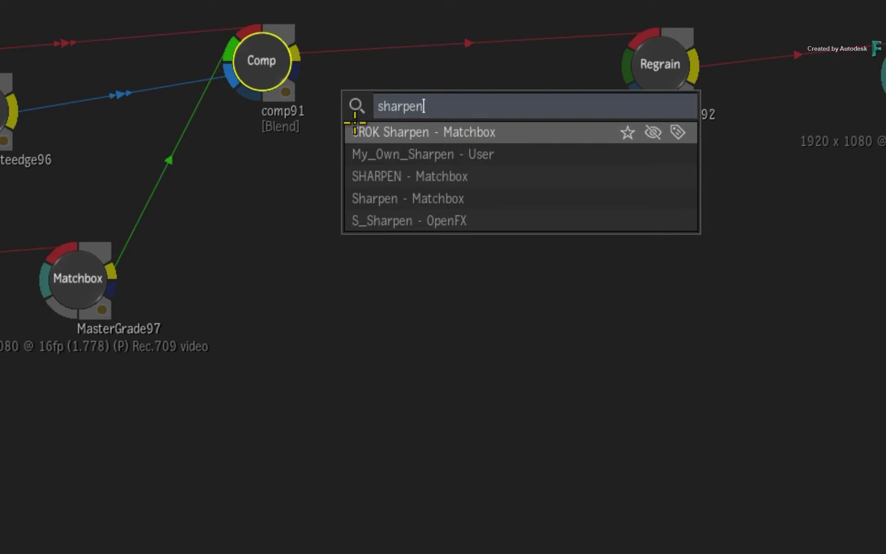
left_click(410, 132)
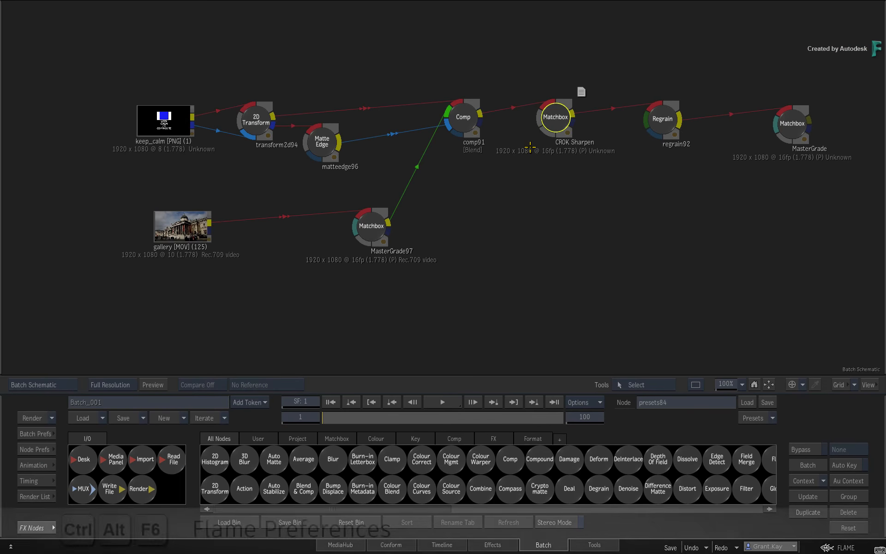
key("ctrl+alt+F6")
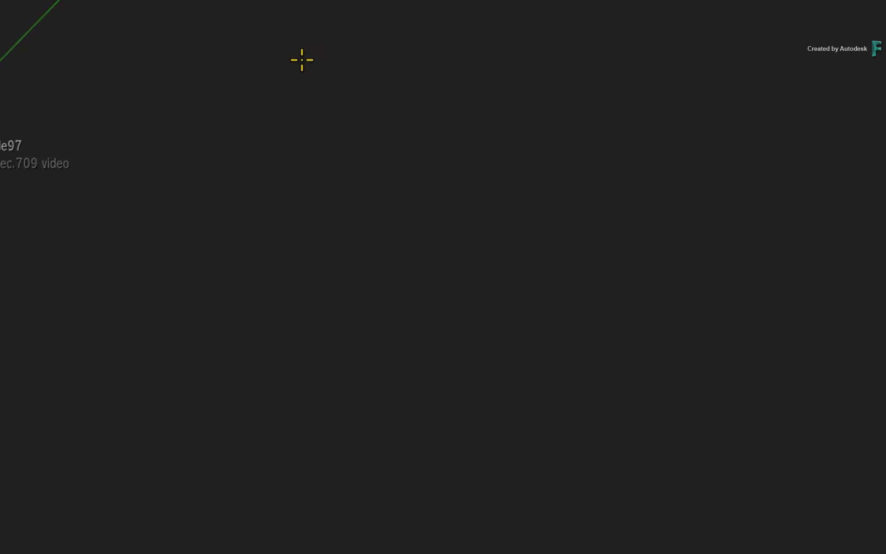
Search the nodes for "keyer", mark Keyer RGB as a favourite and close the search without adding a node.
key("space+Tab")
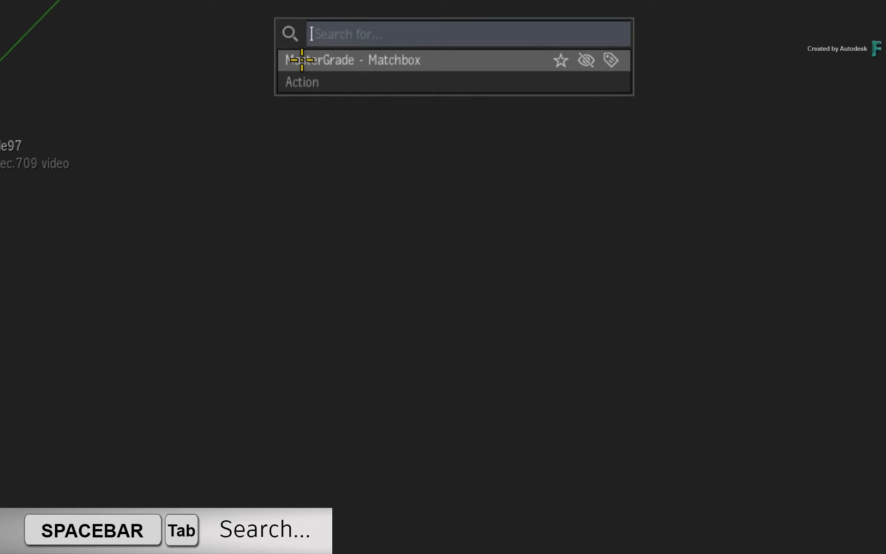
type("keyer")
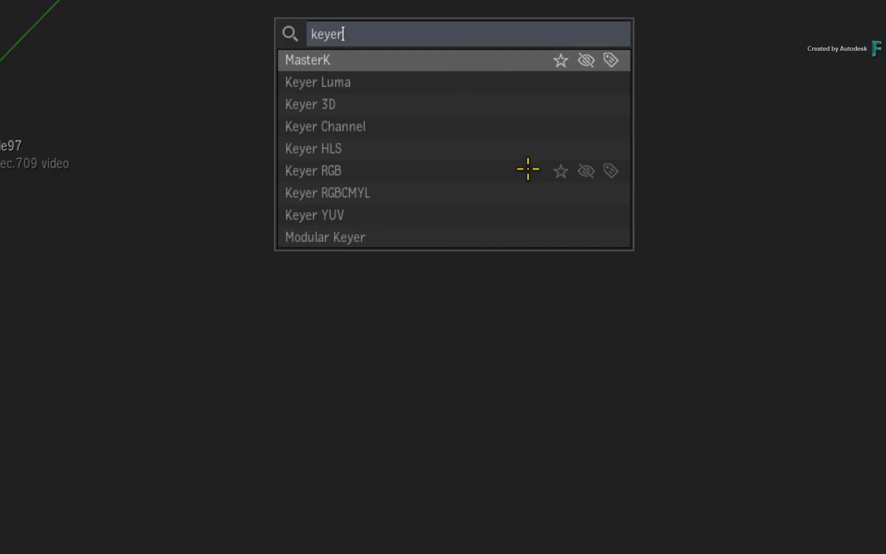
left_click(561, 171)
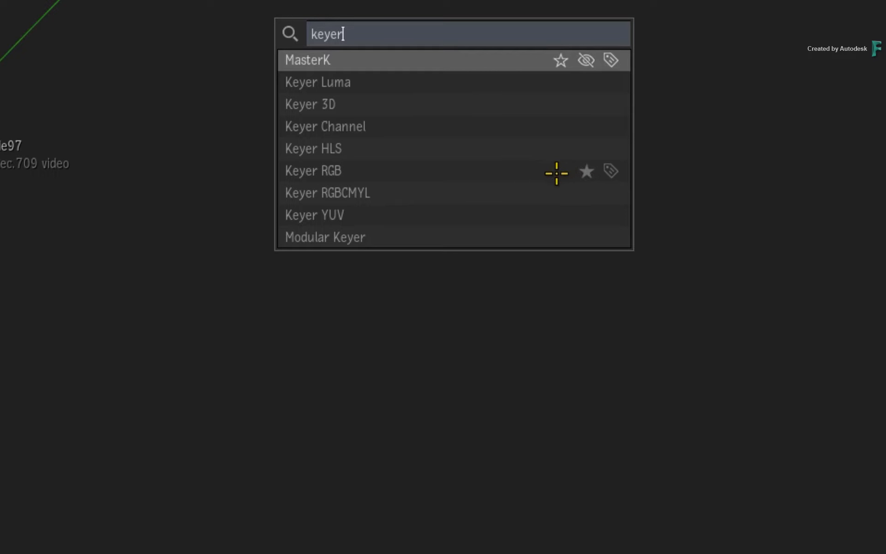
left_click(482, 344)
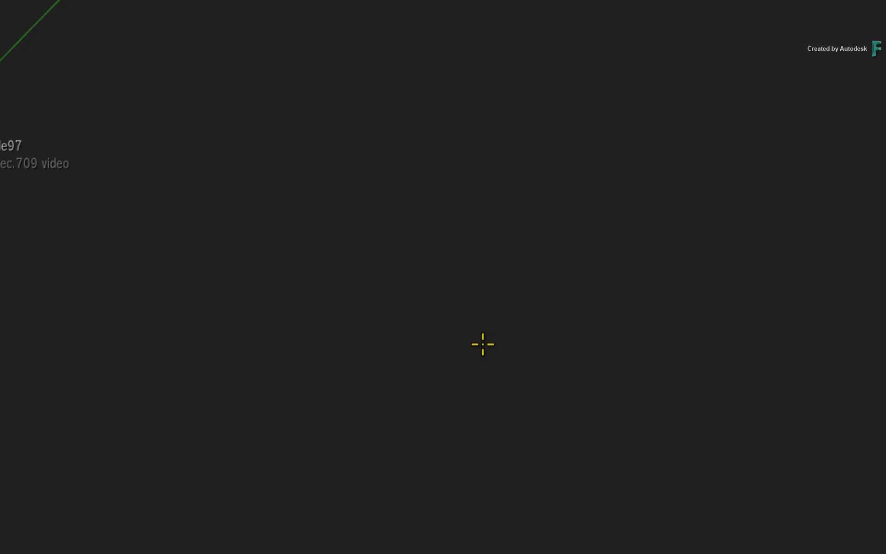
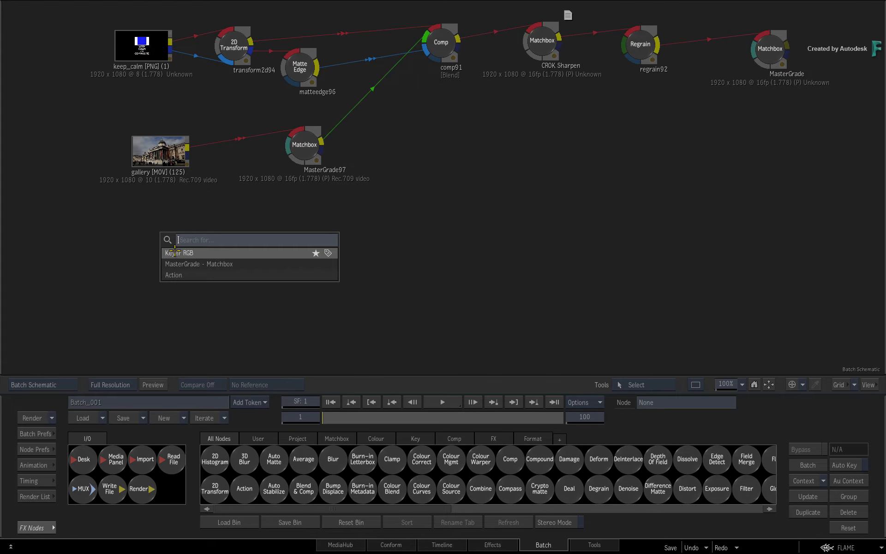
Search for "keyer" and add two Keyer Luma nodes side by side in the empty area below the gallery clip.
type("keyer")
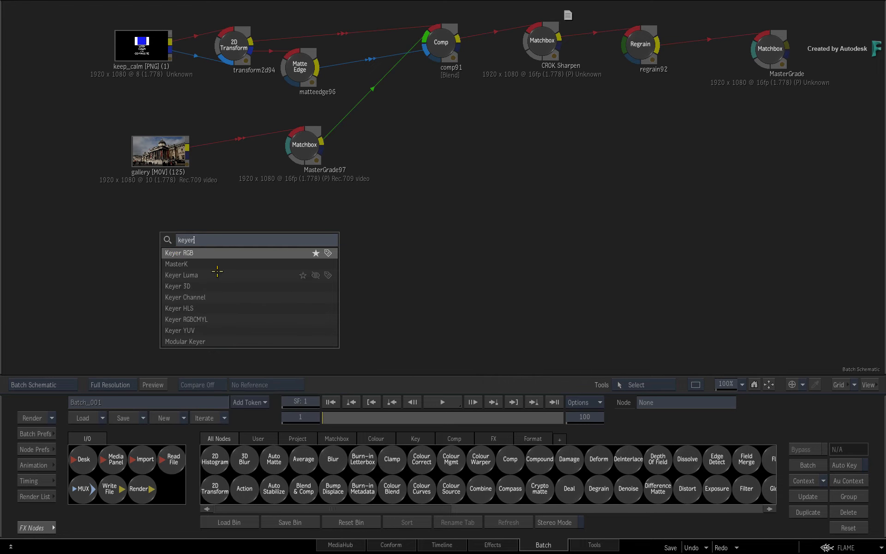
left_click(215, 275)
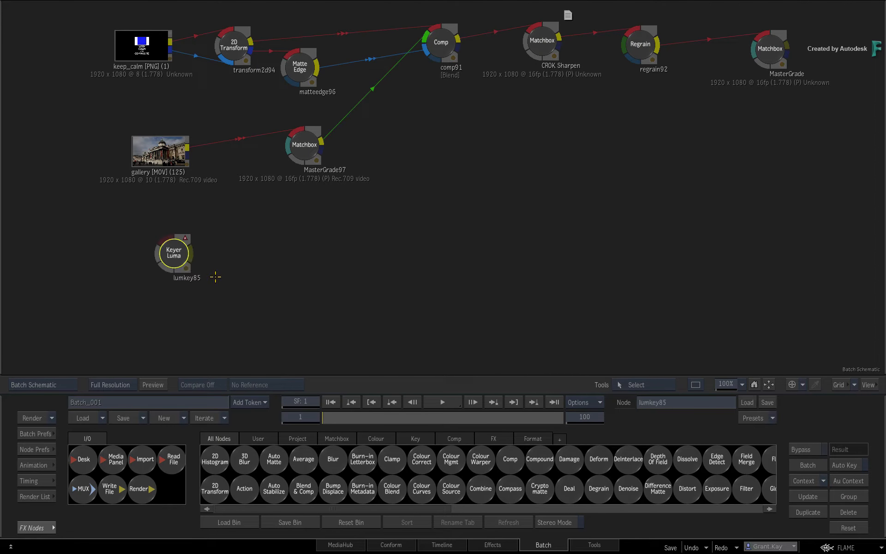
left_click(246, 268)
key("Tab")
type("keyer")
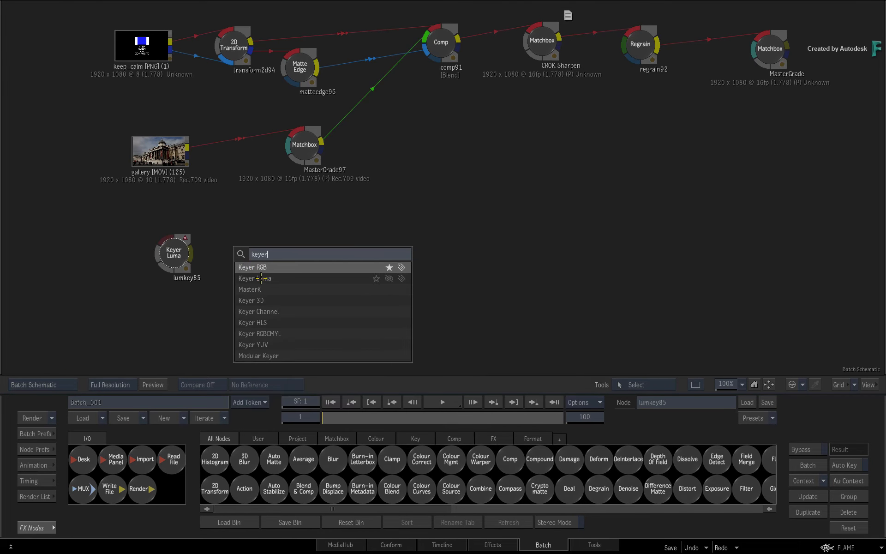
left_click(262, 277)
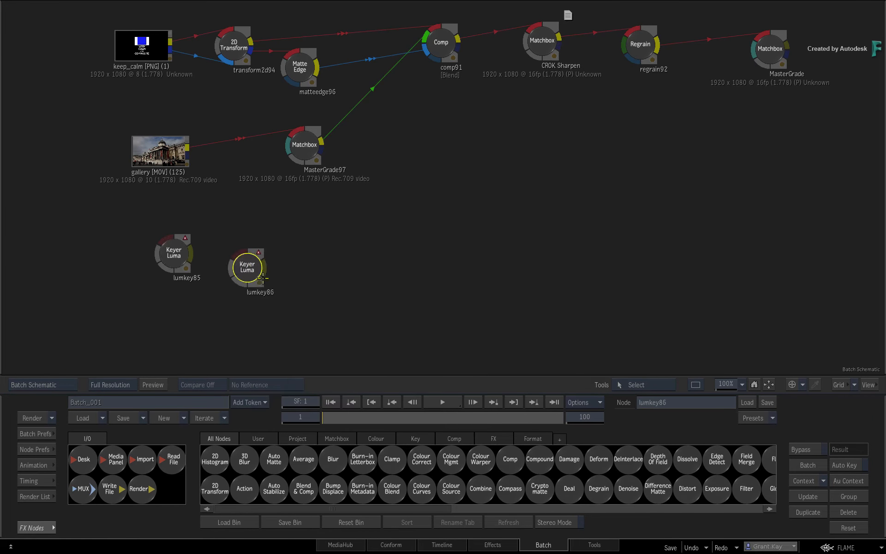
Add a third Keyer Luma node beside the other two, choosing it from the node search's default suggestions.
left_click(318, 270)
key("Tab")
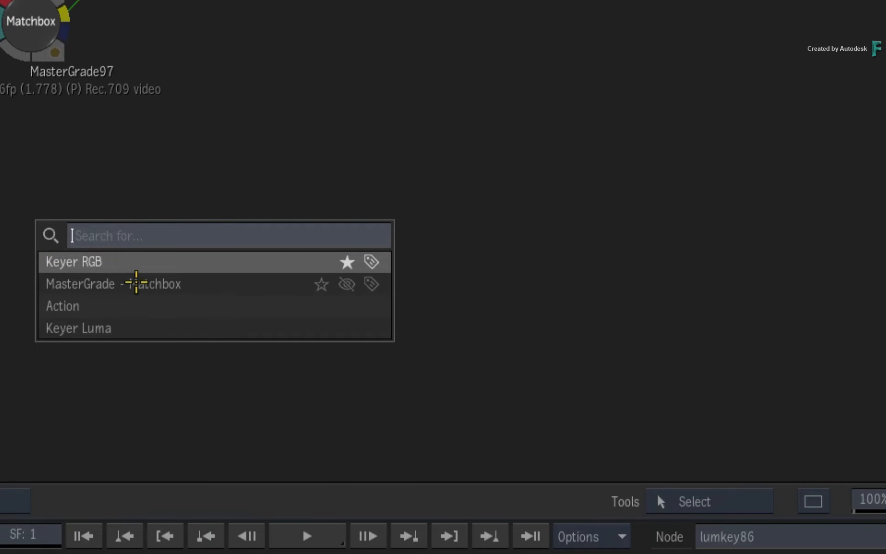
left_click(128, 326)
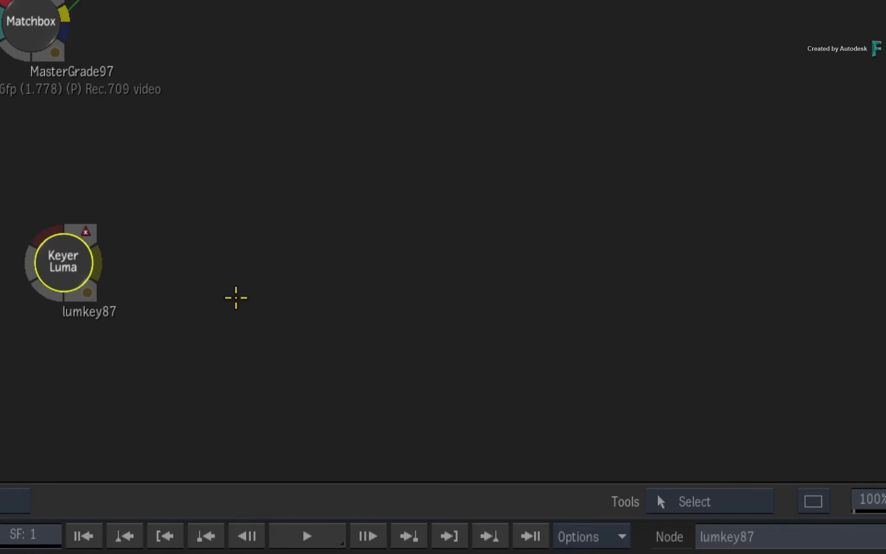
Add a fourth Keyer Luma node in the empty area beside the third, choosing it from the node search's default suggestions.
left_click(249, 281)
key("Tab")
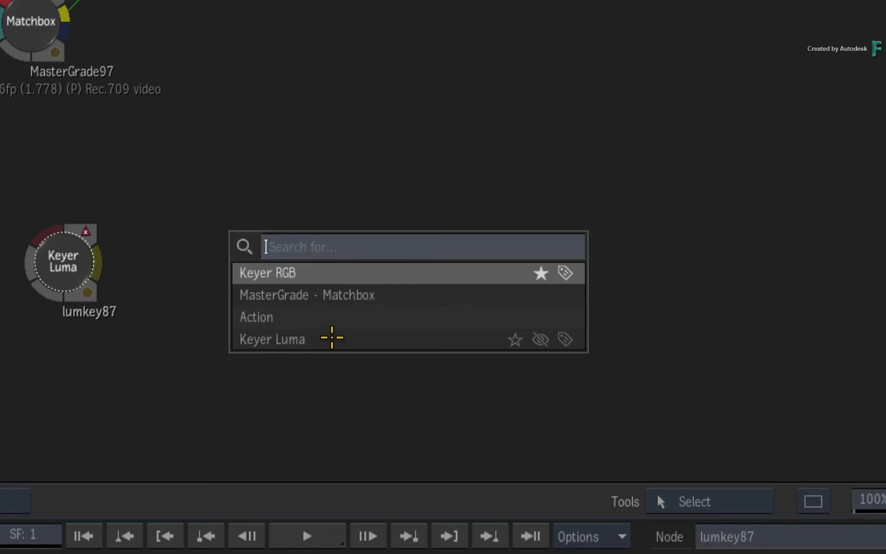
left_click(329, 338)
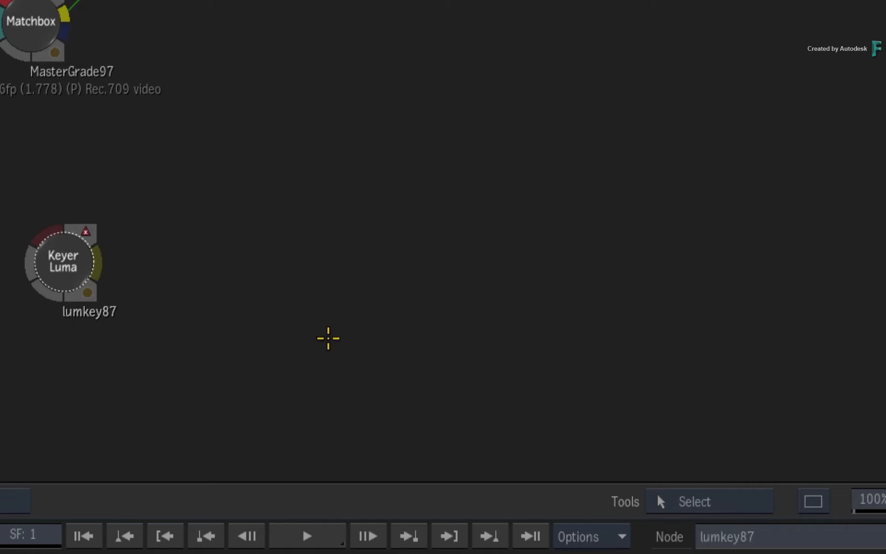
Search the nodes for "keyer" and add the favourite Keyer RGB node in the empty area beside the fourth Keyer Luma.
left_click(422, 270)
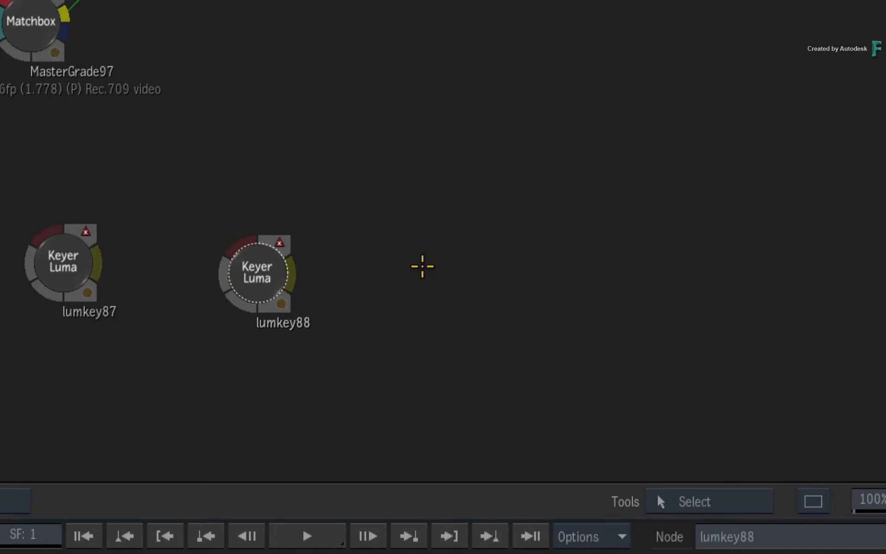
key("Tab")
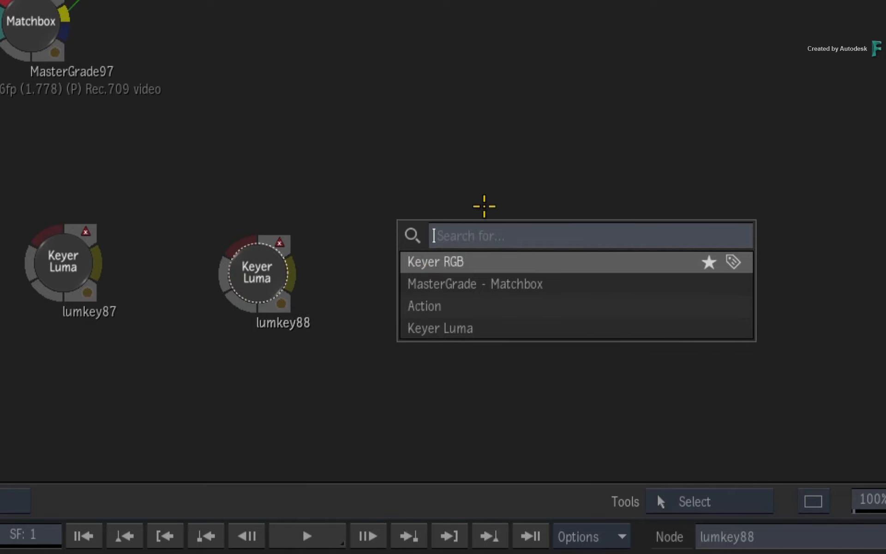
type("keyer")
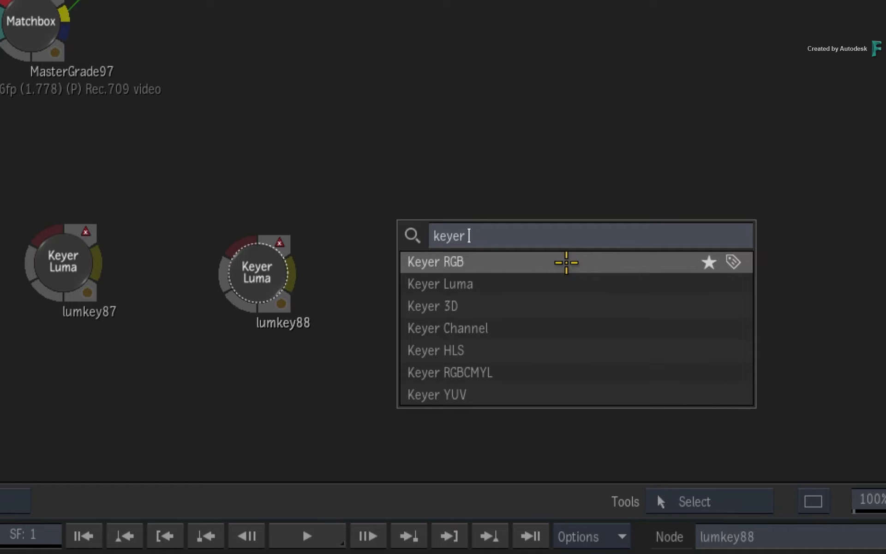
left_click(571, 256)
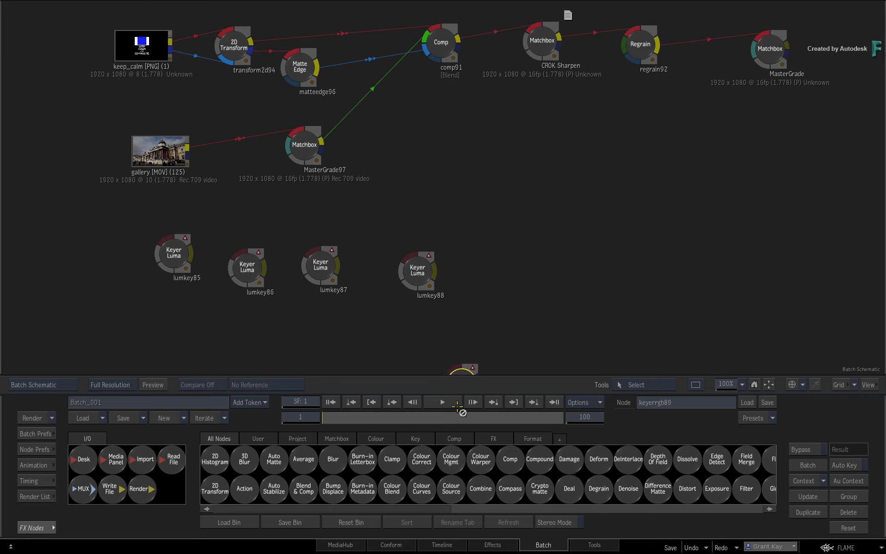
Delete the Keyer RGB node and all four Keyer Luma nodes from the Batch schematic.
left_click_drag(456, 405, 456, 433)
left_click_drag(422, 265, 483, 443)
left_click_drag(316, 251, 353, 499)
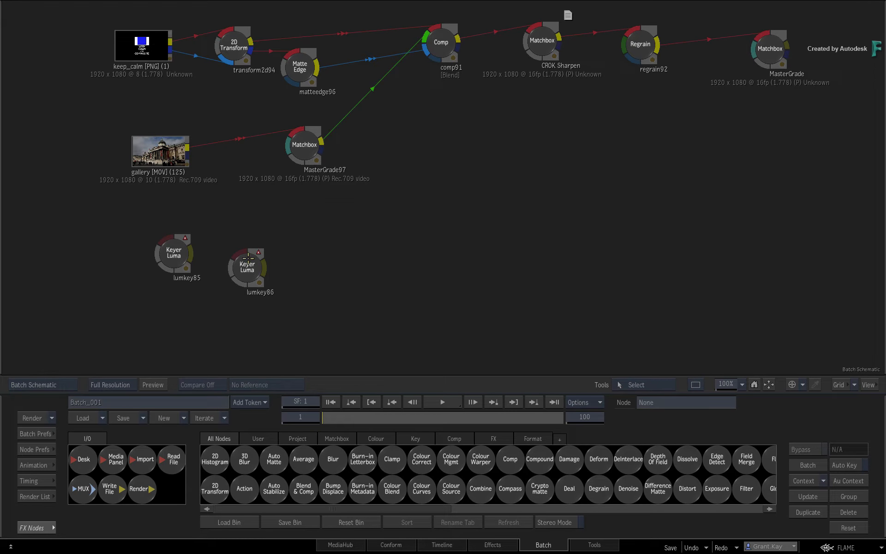
left_click_drag(248, 259, 259, 507)
left_click_drag(174, 253, 275, 549)
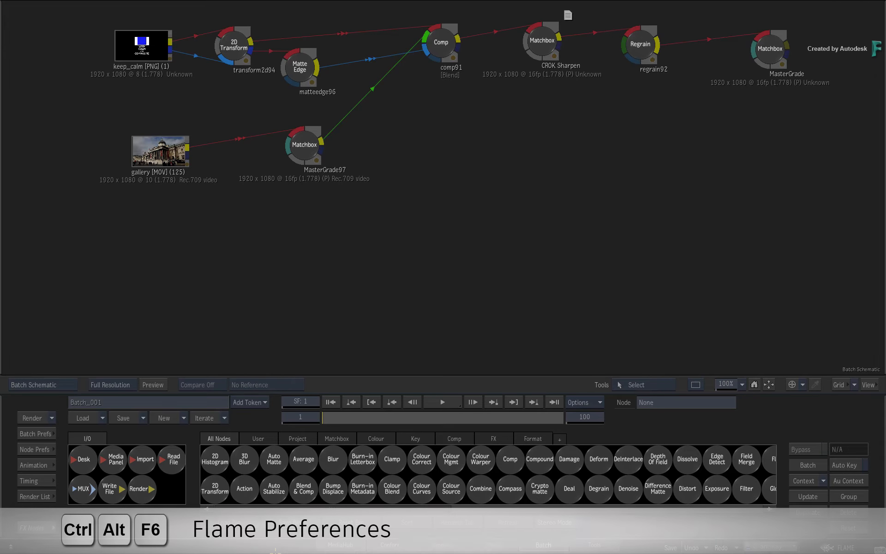
Set the sorting in the Search preferences to Alphabetical and select the favourite Keyer RGB and the hidden GMask entries.
key("ctrl+alt+F6")
left_click(505, 111)
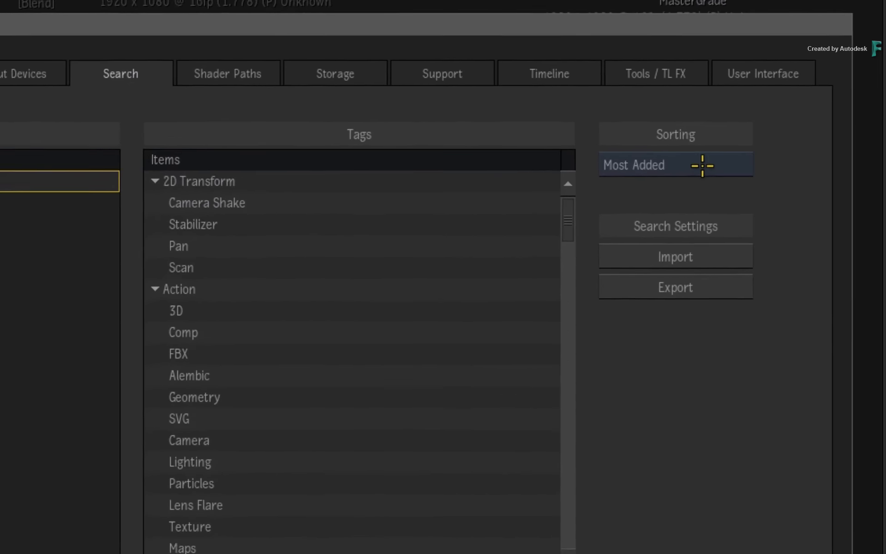
left_click(701, 165)
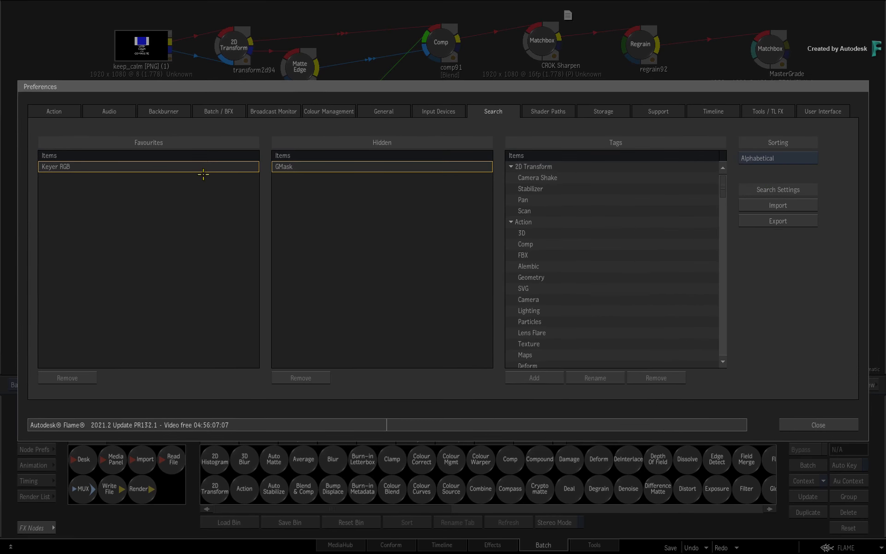
left_click(210, 167)
left_click(331, 165)
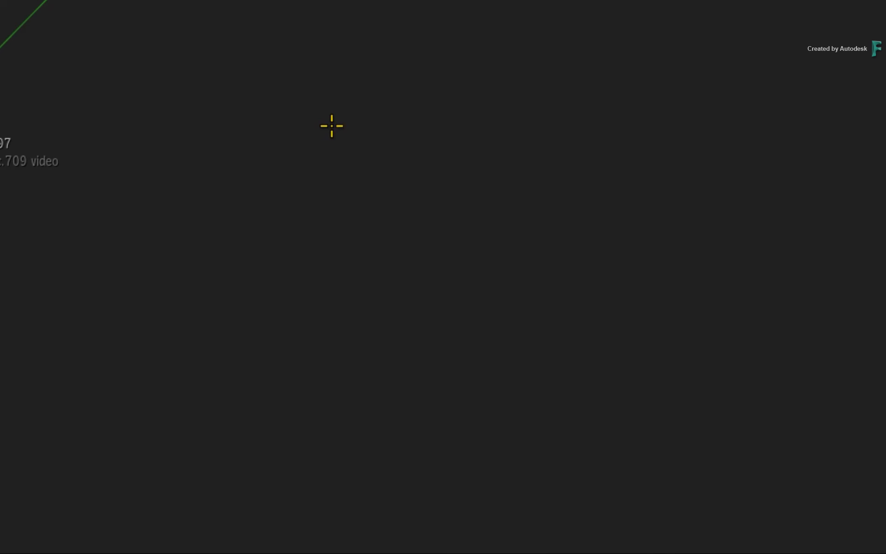
Search the nodes for the tag "3d" and choose Action for an empty area of the schematic.
key("space+Tab")
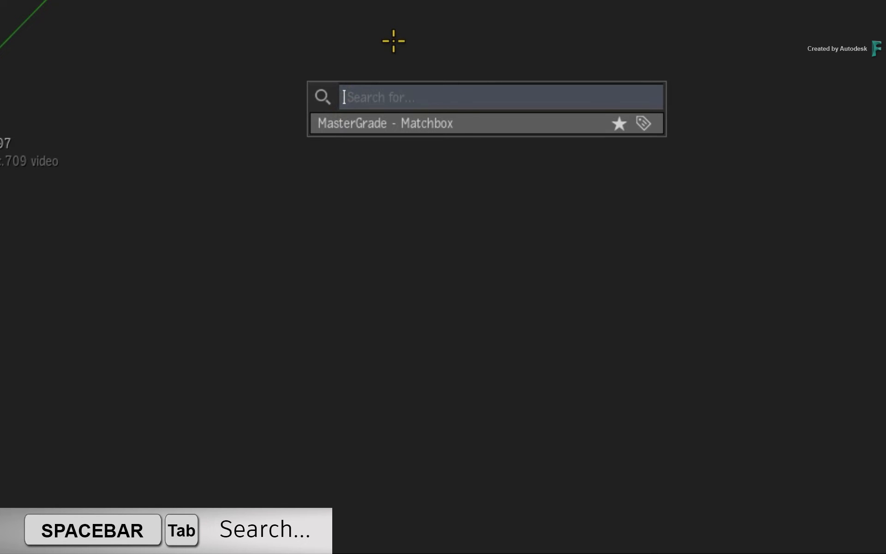
type("3d")
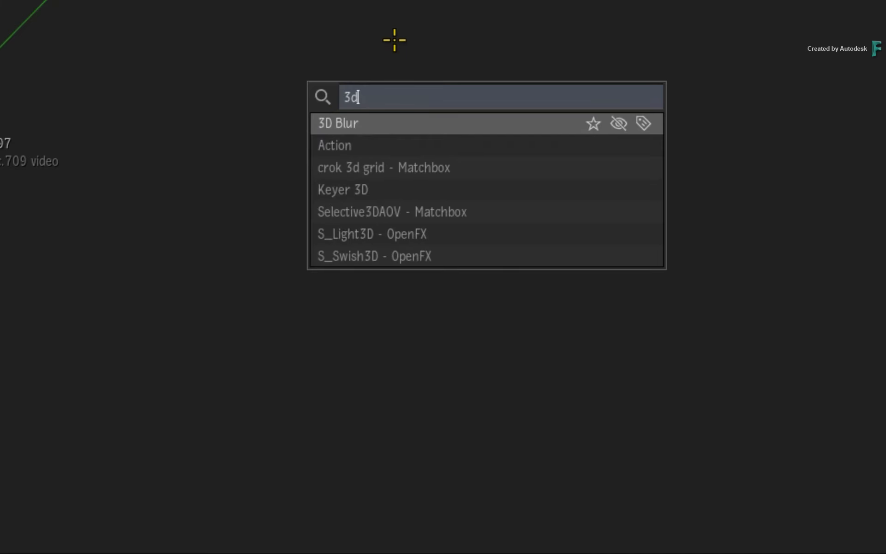
left_click(389, 145)
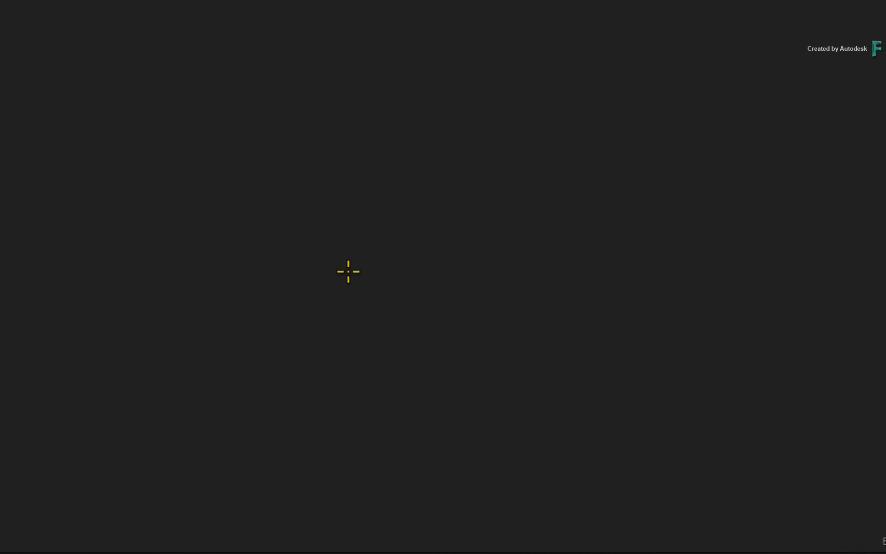
Search the nodes for "pattern" and clear the search text without adding a node.
key("Tab")
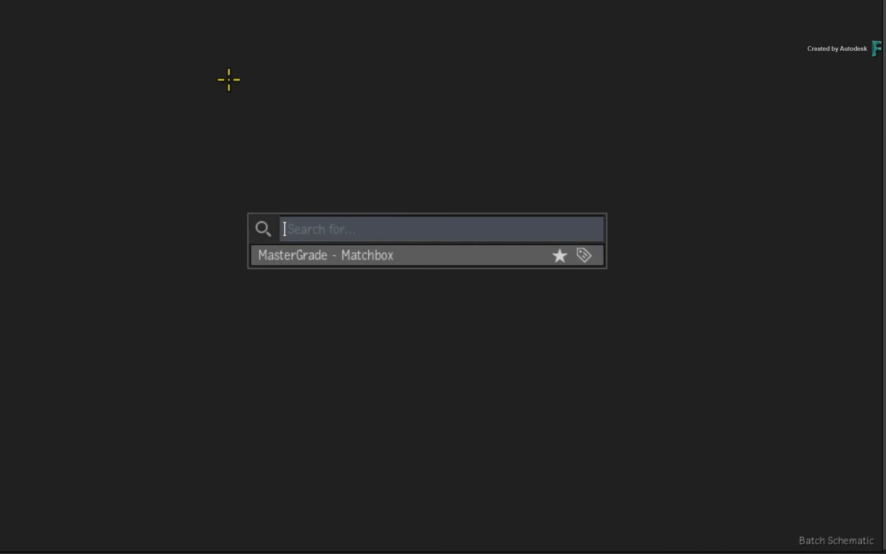
type("pattern")
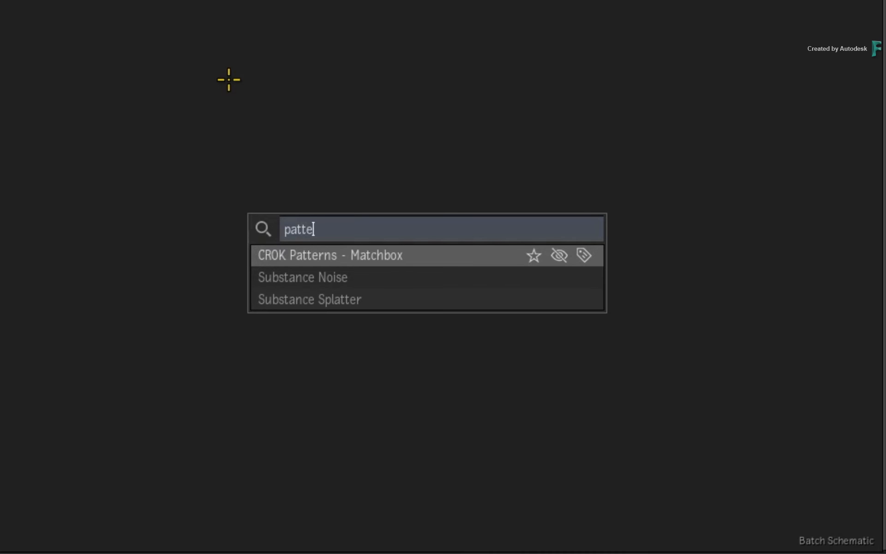
key("BackSpace")
key("BackSpace")
key("BackSpace")
key("BackSpace")
key("BackSpace")
key("BackSpace")
key("BackSpace")
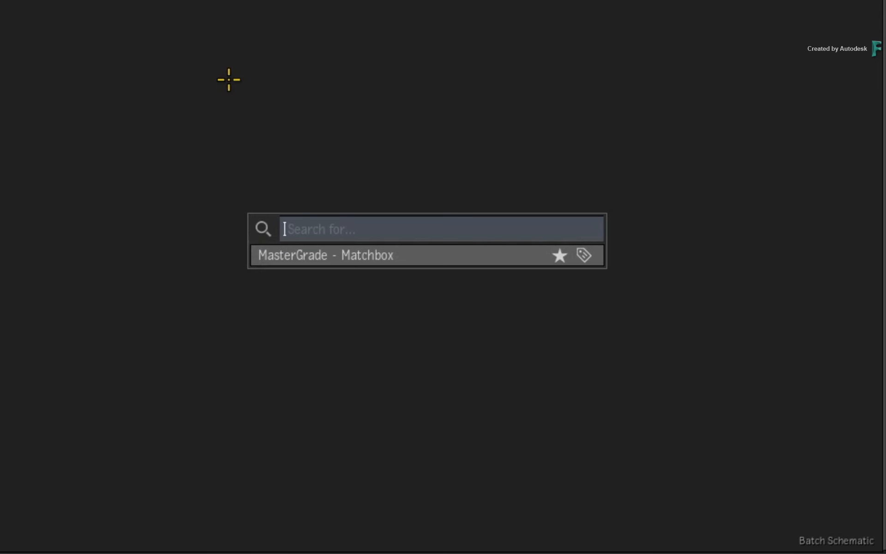
Search for "generator", add a Substance Noise node without loading a preset, and remove it from the schematic.
type("generator")
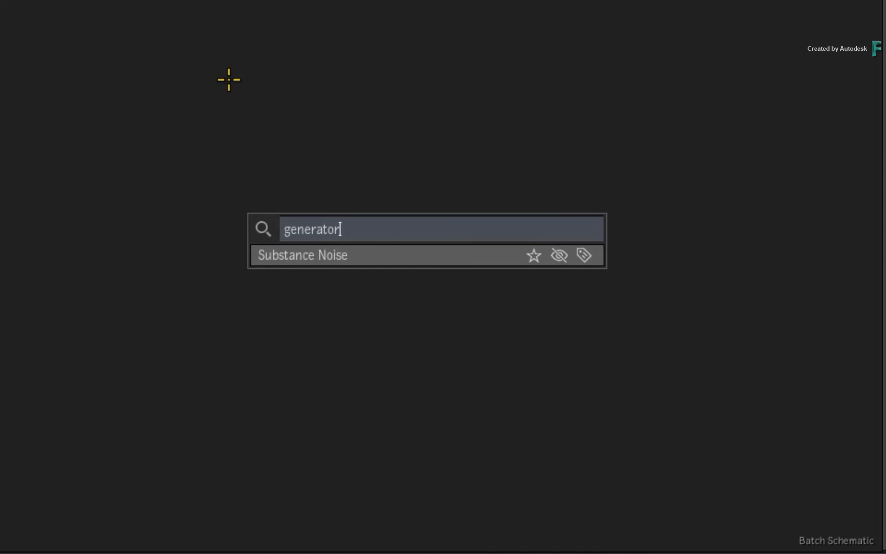
key("Return")
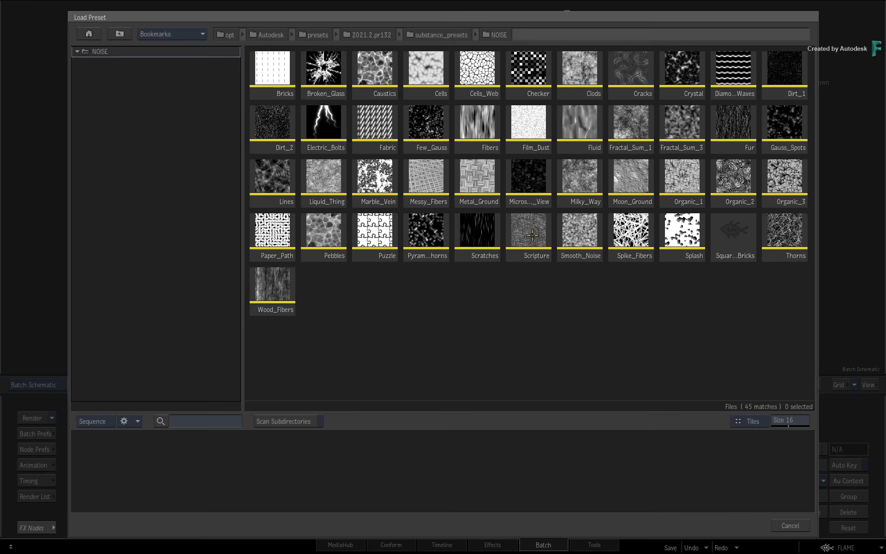
left_click(784, 526)
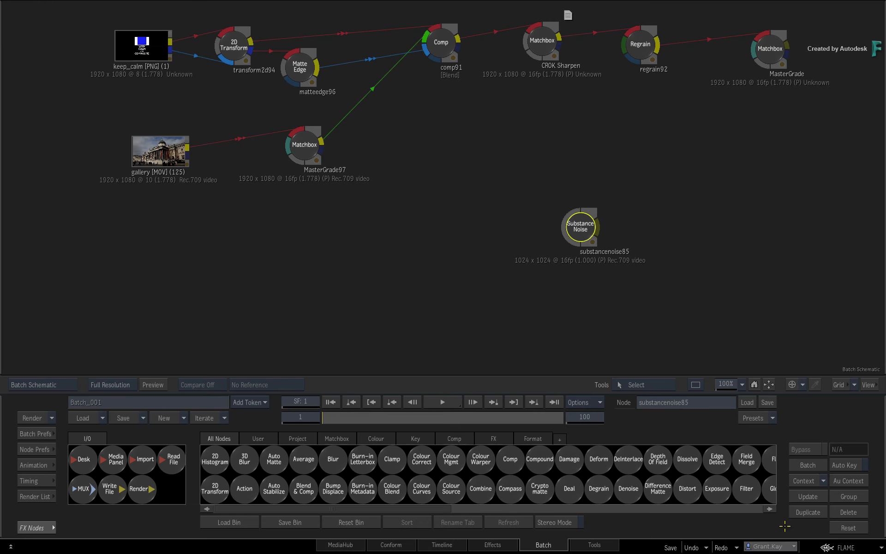
left_click_drag(580, 226, 472, 479)
Open the Search preferences and examine the node tags in the Tags list.
key("ctrl+alt+F6")
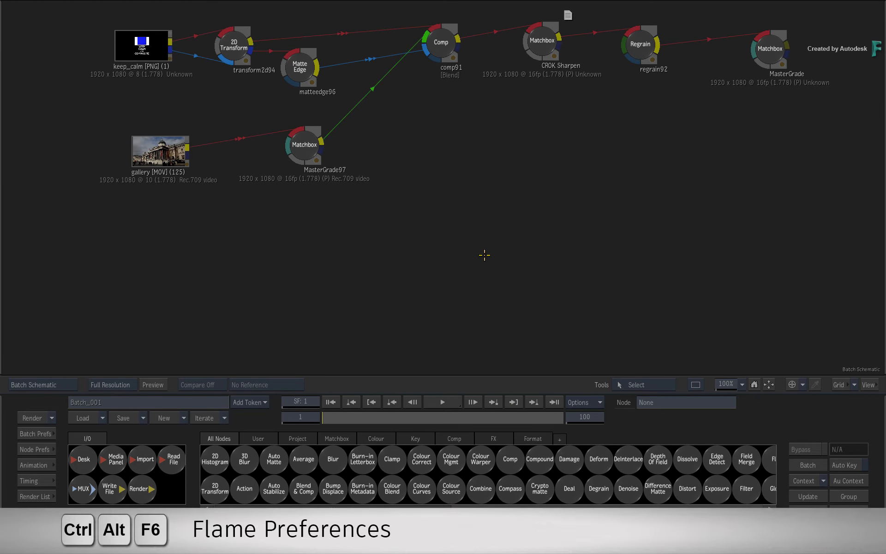
left_click(493, 111)
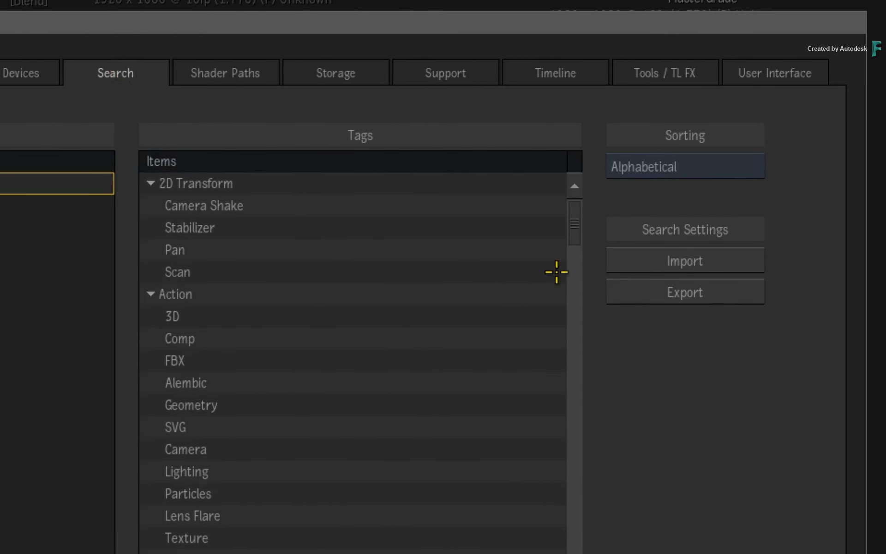
left_click_drag(663, 206, 662, 240)
left_click_drag(574, 278, 579, 200)
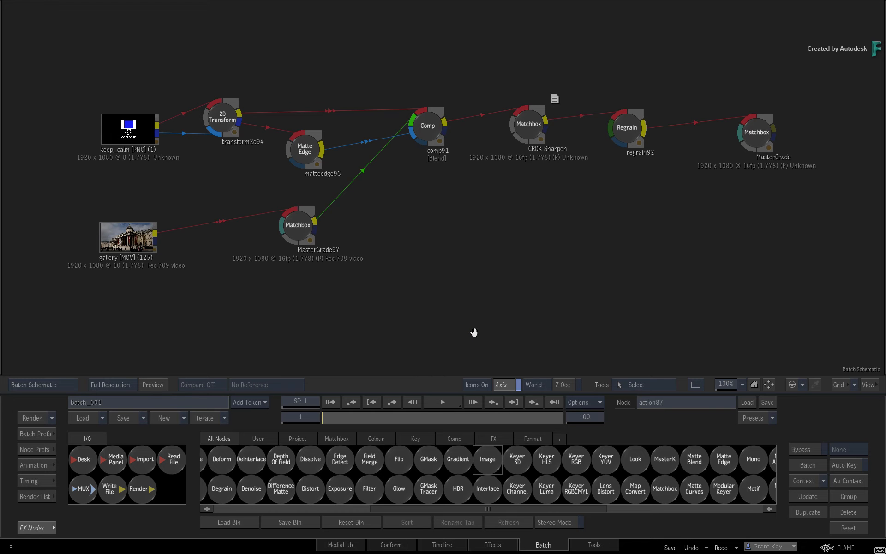
Examine the unconnected Modular Keyer, Action, GMask Tracer and Image nodes, selecting them in the Batch schematic.
left_click_drag(474, 332, 468, 65)
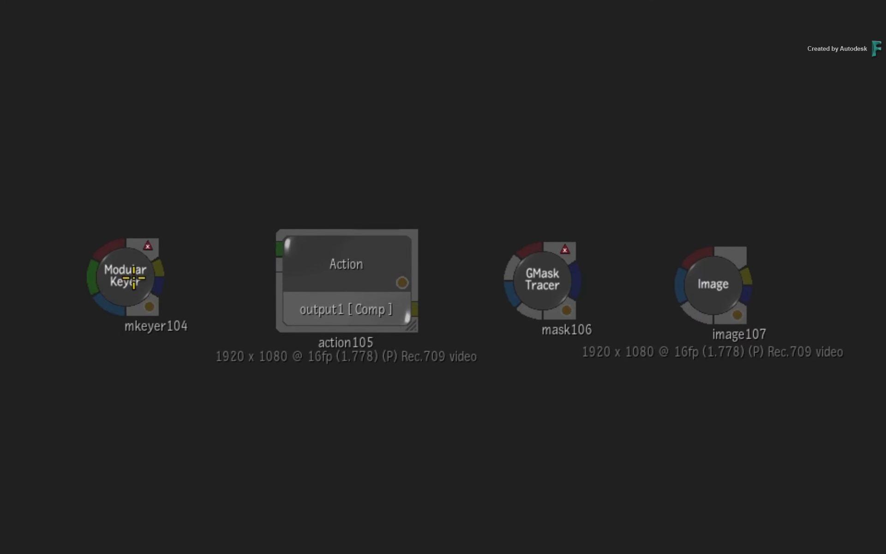
left_click(221, 210)
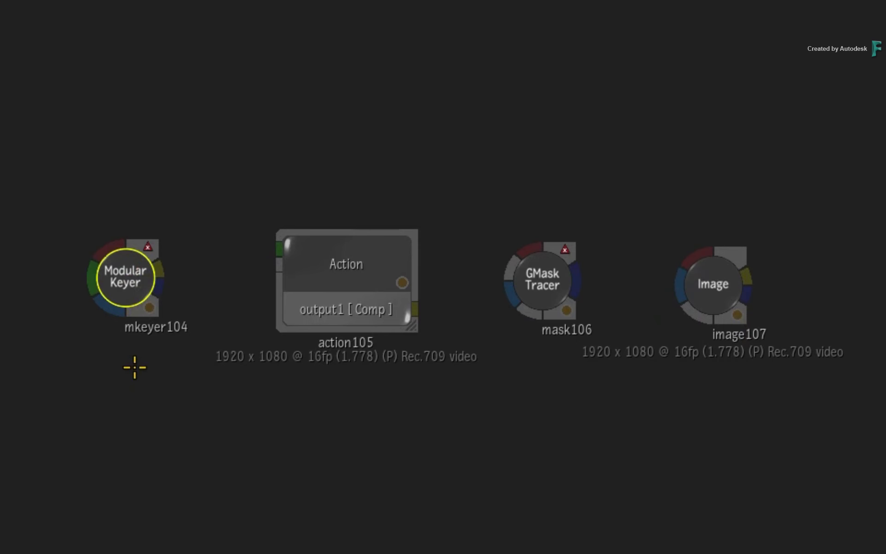
left_click(230, 272)
left_click_drag(196, 154, 882, 457)
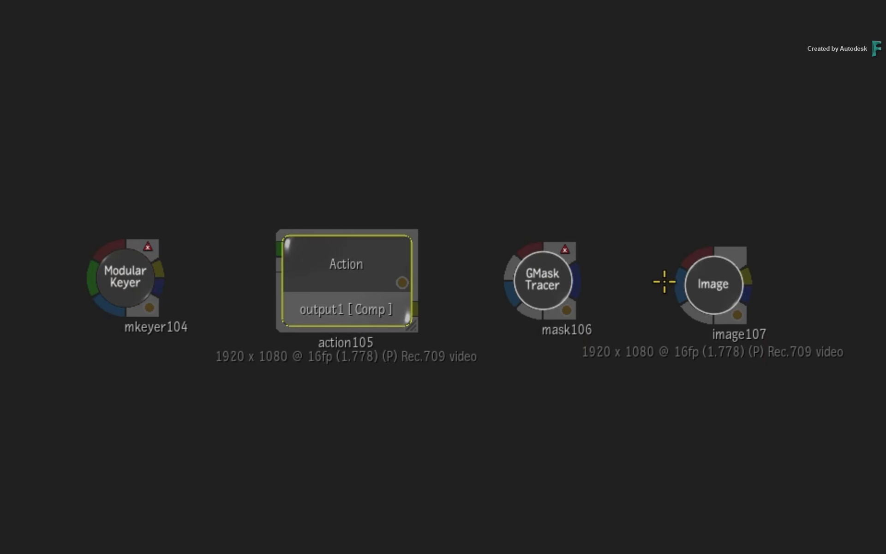
left_click(519, 500)
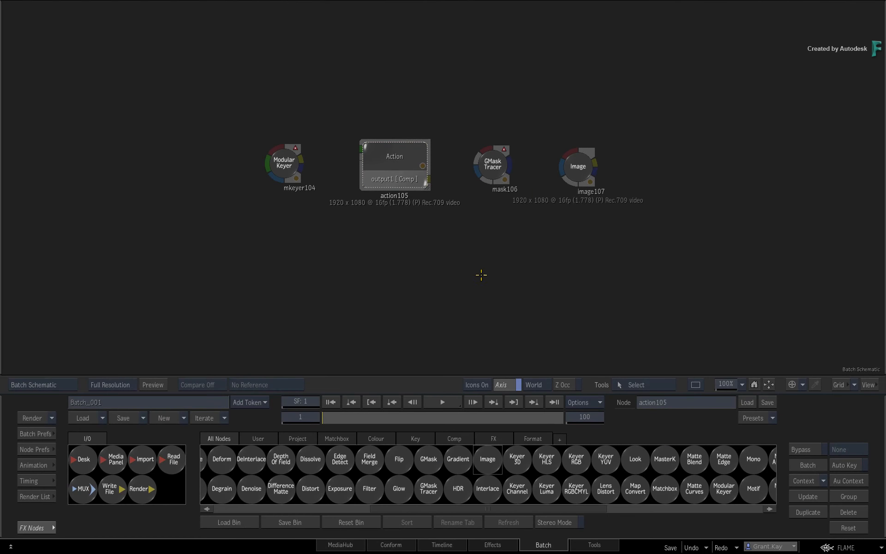
Open the Action node fed by the keep_calm and gallery clips to show its own schematic.
left_click_drag(476, 293, 480, 110)
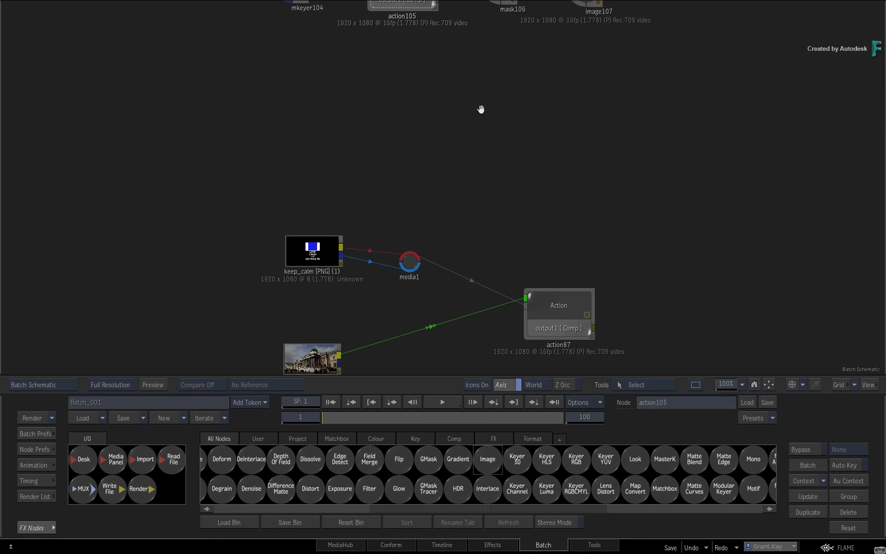
left_click_drag(511, 220, 500, 96)
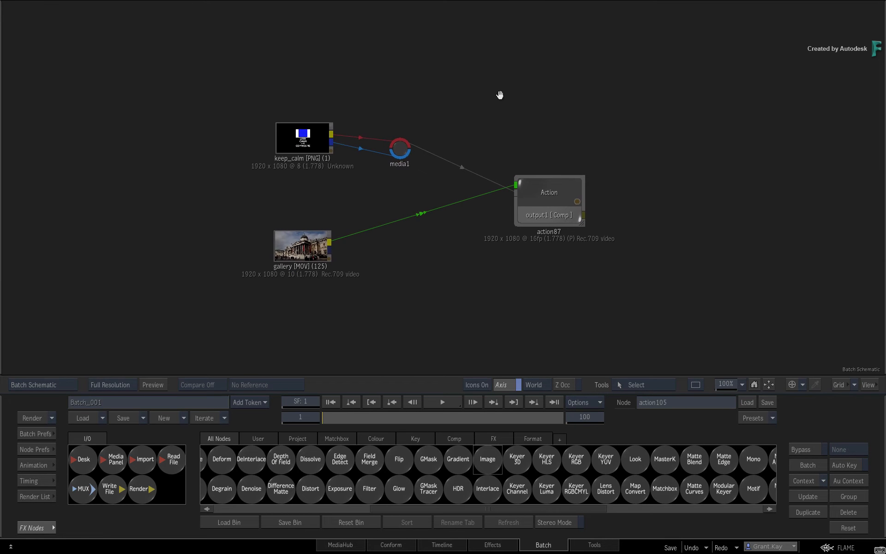
left_click(552, 196)
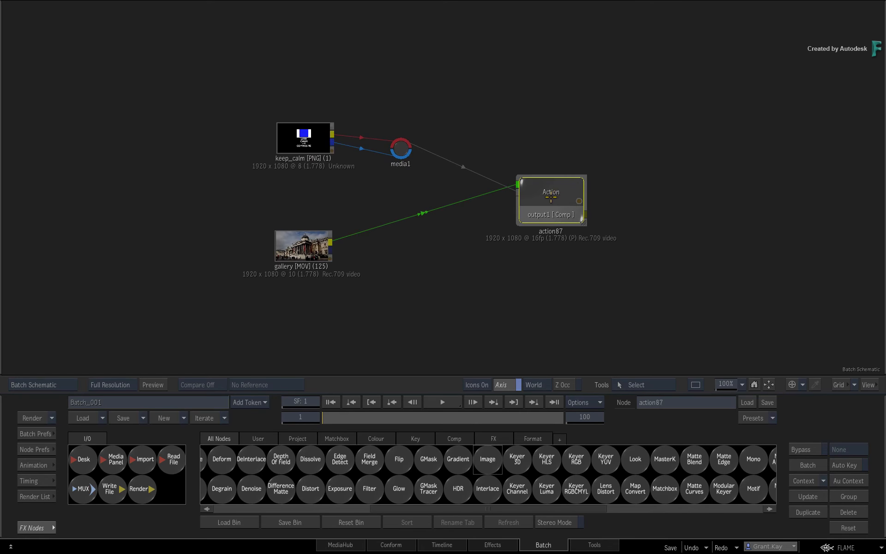
double_click(551, 196)
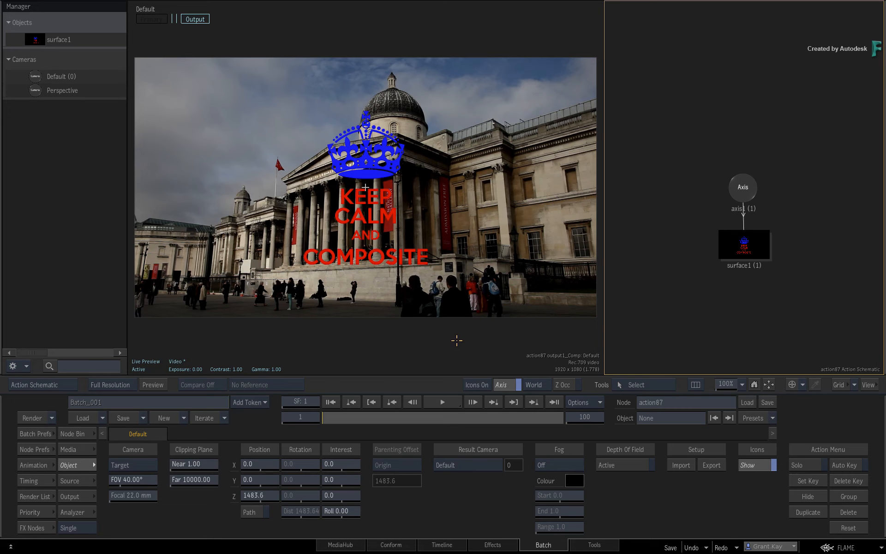
Search for "axis" in the Action schematic and add a second Axis node in the empty area beside the existing one.
left_click_drag(775, 326, 678, 304)
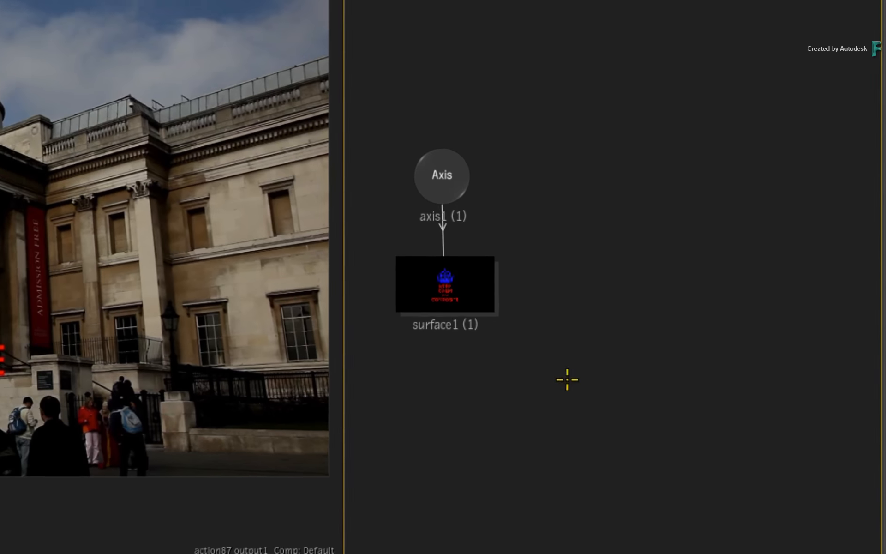
key("space+Tab")
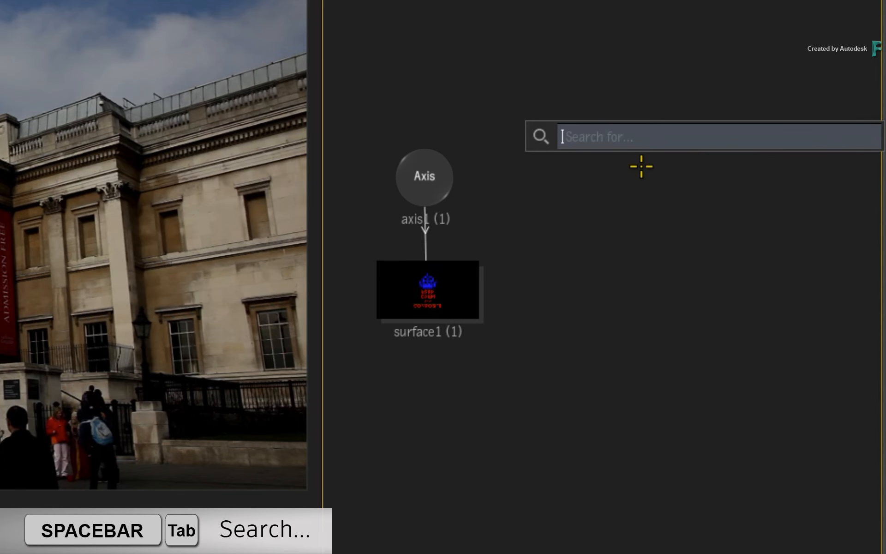
type("axis")
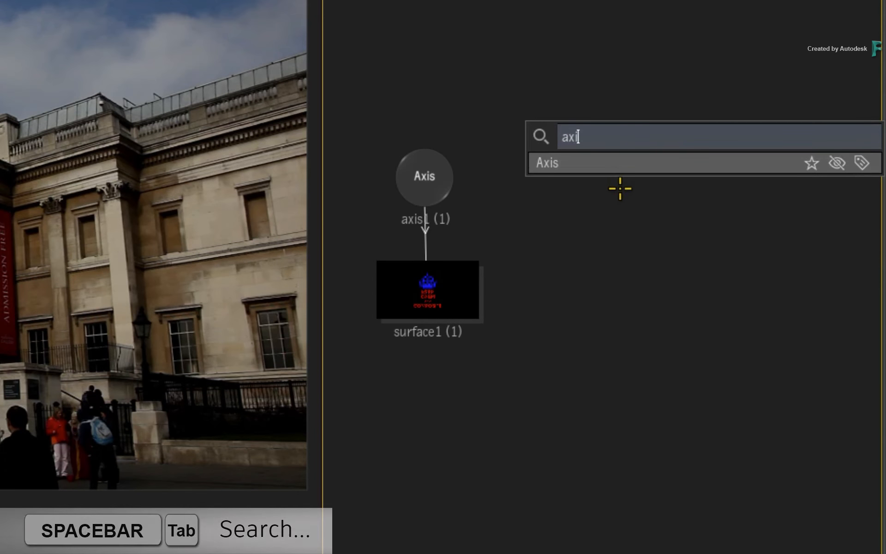
left_click(602, 156)
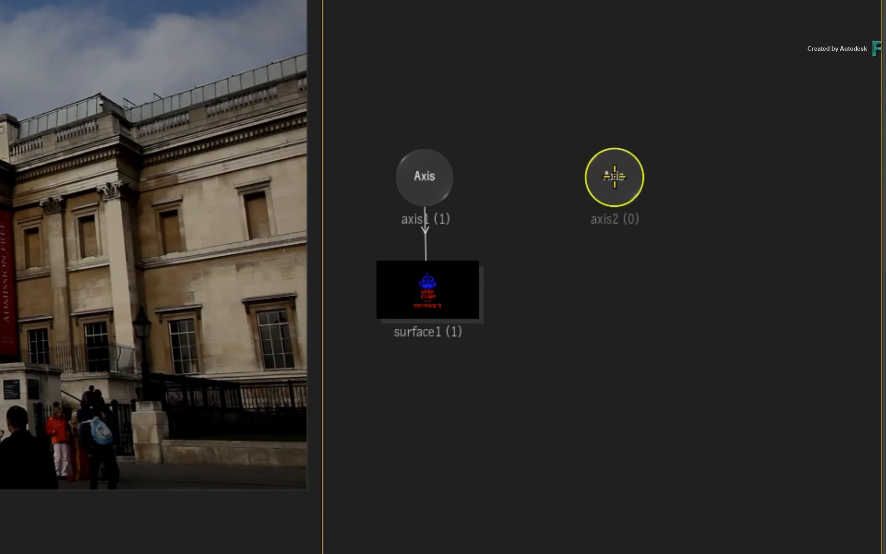
Parent the existing Axis to the new Axis and set the new one's position to X -540, Y 21 and its Y rotation to 39°.
left_click(428, 50)
left_click_drag(429, 69, 424, 171)
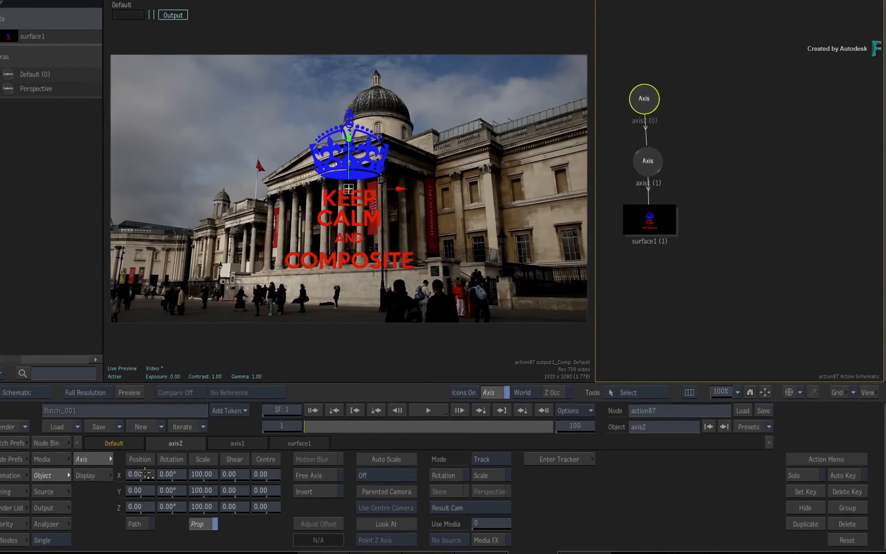
left_click_drag(163, 463, 110, 439)
left_click_drag(203, 480, 140, 454)
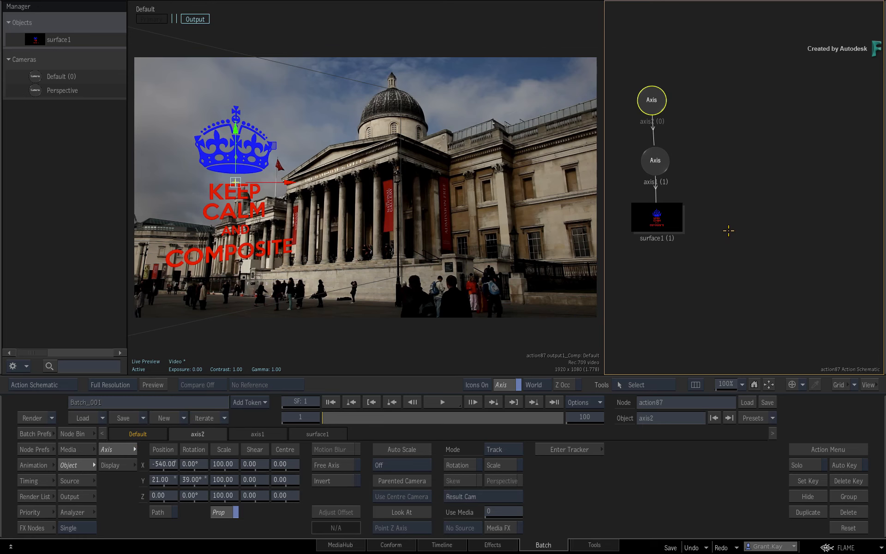
Search for "drop" with surface1 selected and attach the DropShadow Matchbox to it.
left_click(674, 227)
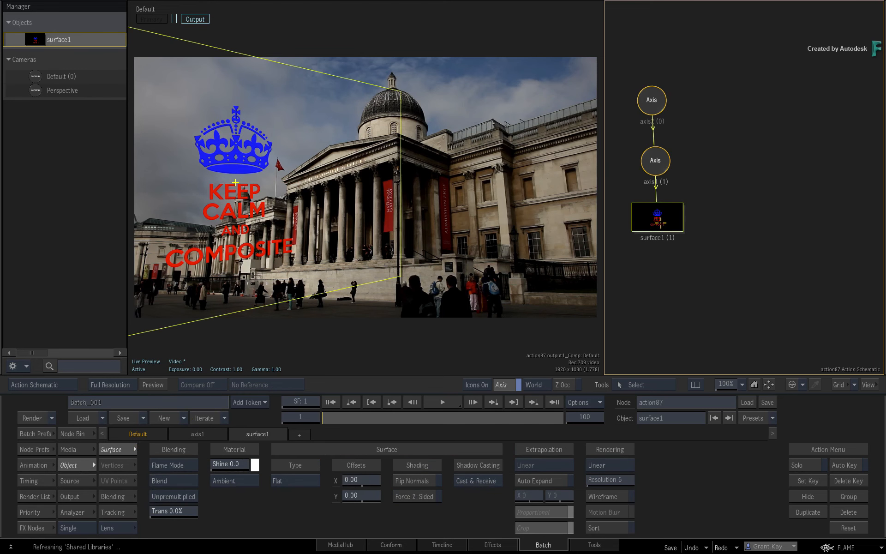
key("Tab")
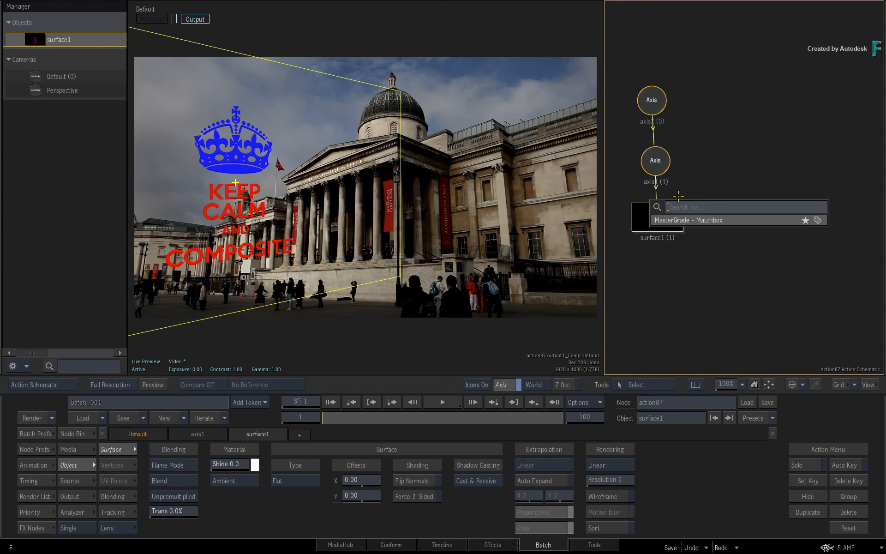
type("drop")
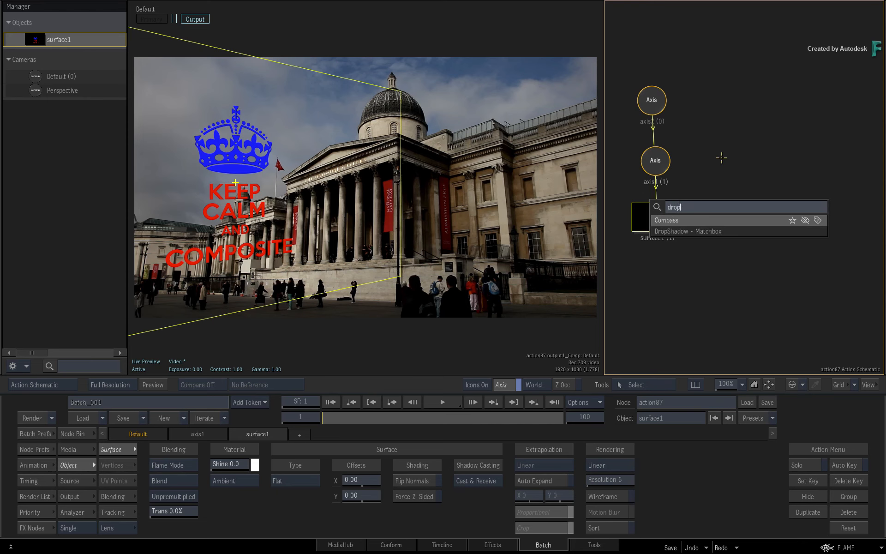
left_click(729, 231)
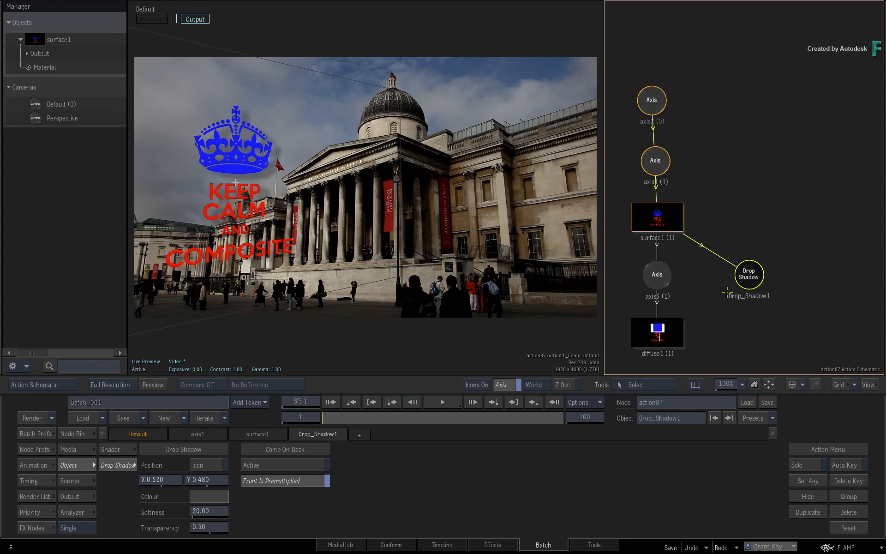
Set the drop shadow's colour to black, its softness to 12 and its position to X 0.512, Y 0.479.
left_click(208, 496)
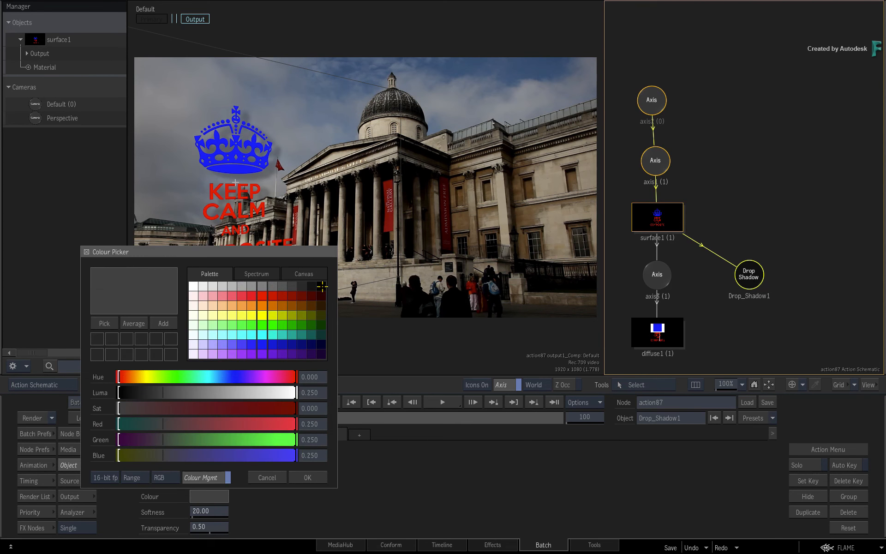
left_click(322, 286)
left_click(307, 477)
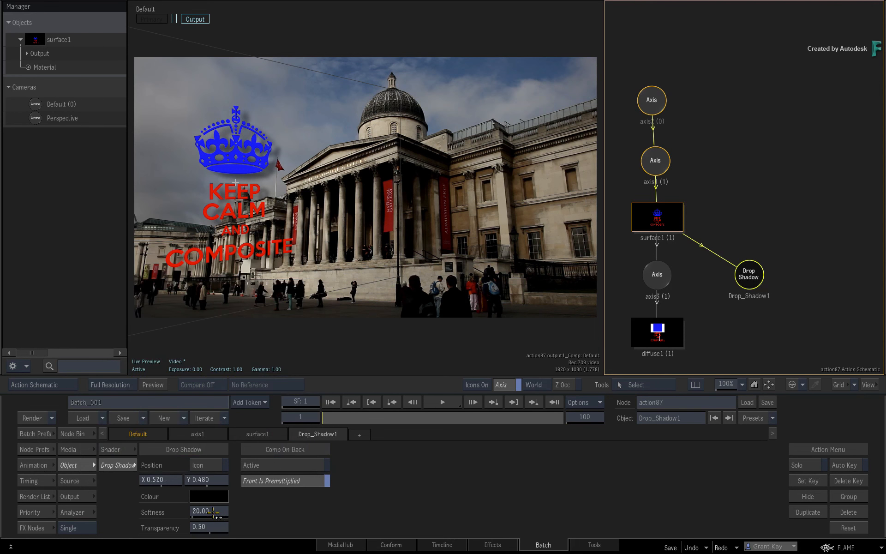
left_click_drag(213, 512, 202, 512)
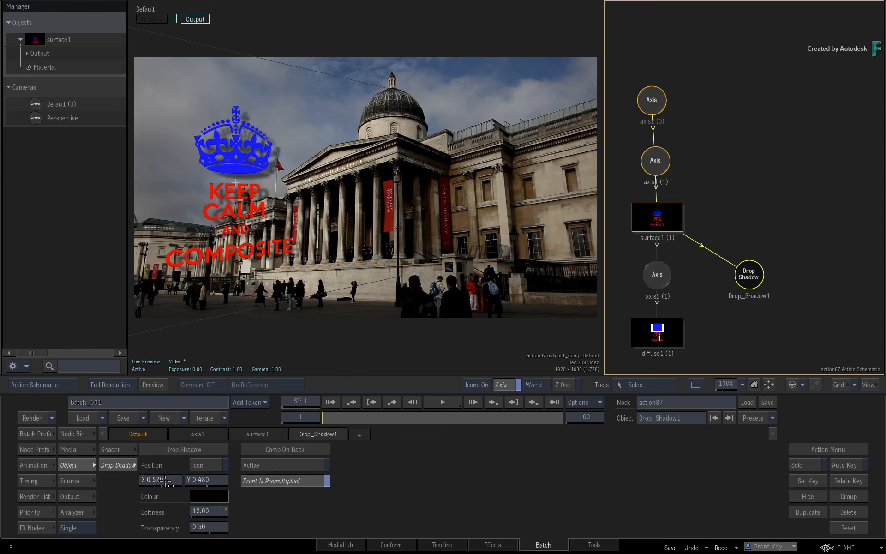
left_click_drag(166, 479, 207, 480)
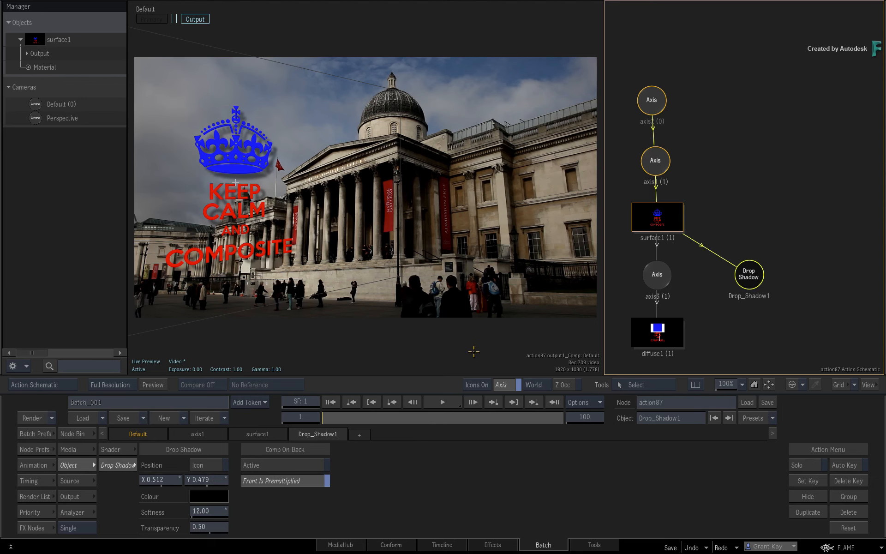
Switch to the Effects environment and select selective50 in the Image effect of the phonebox clip.
left_click(478, 544)
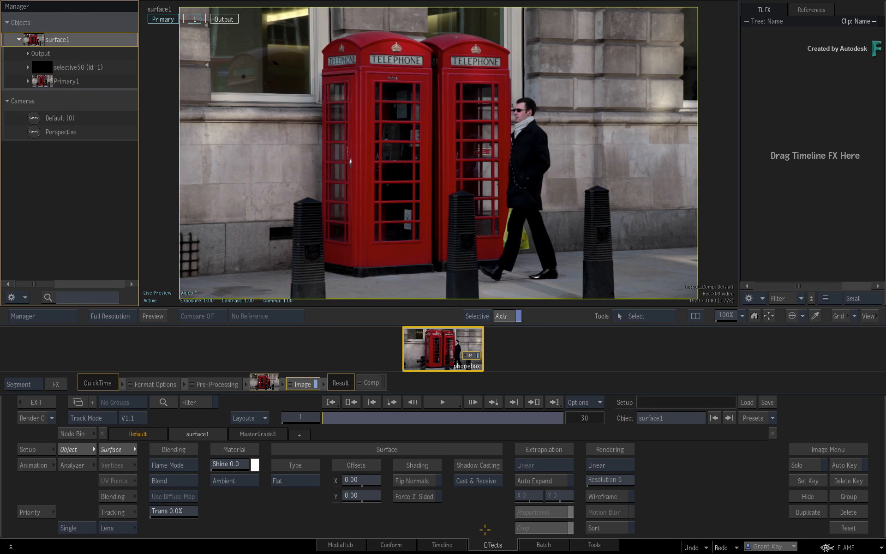
left_click_drag(334, 419, 291, 417)
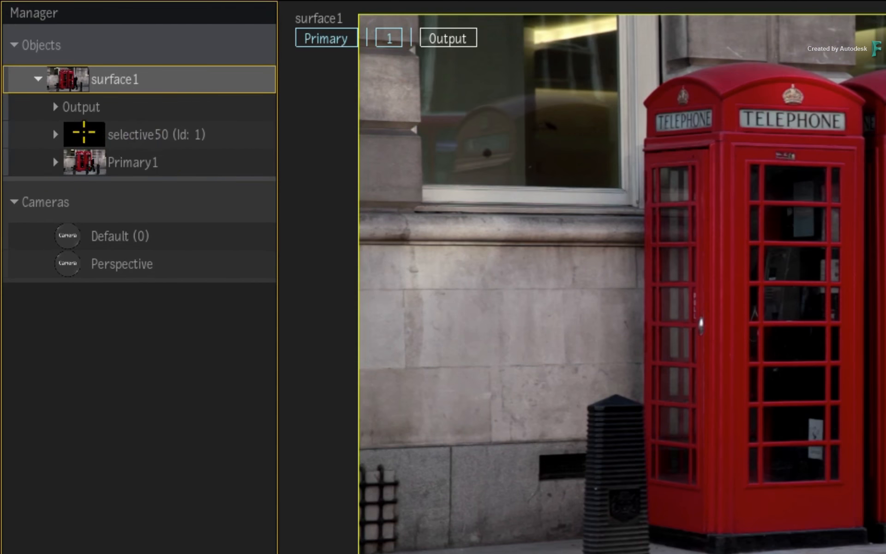
left_click(42, 67)
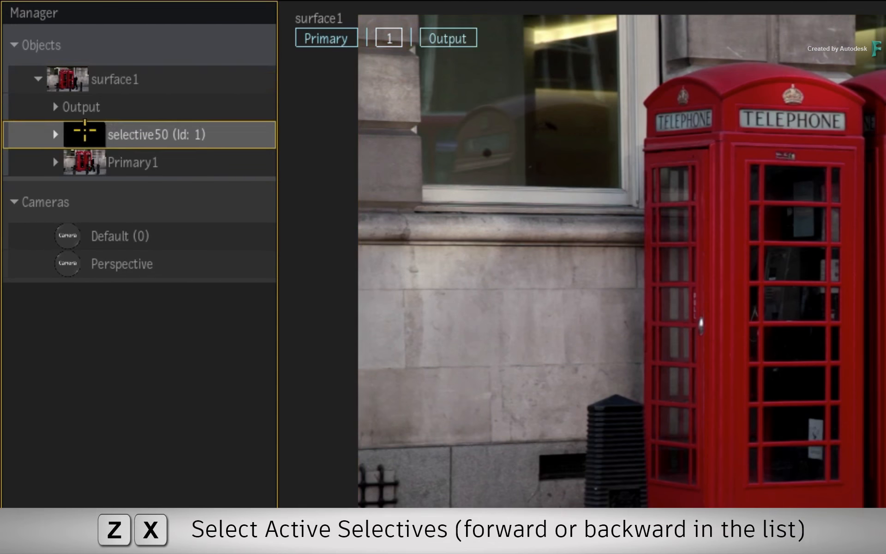
left_click(389, 35)
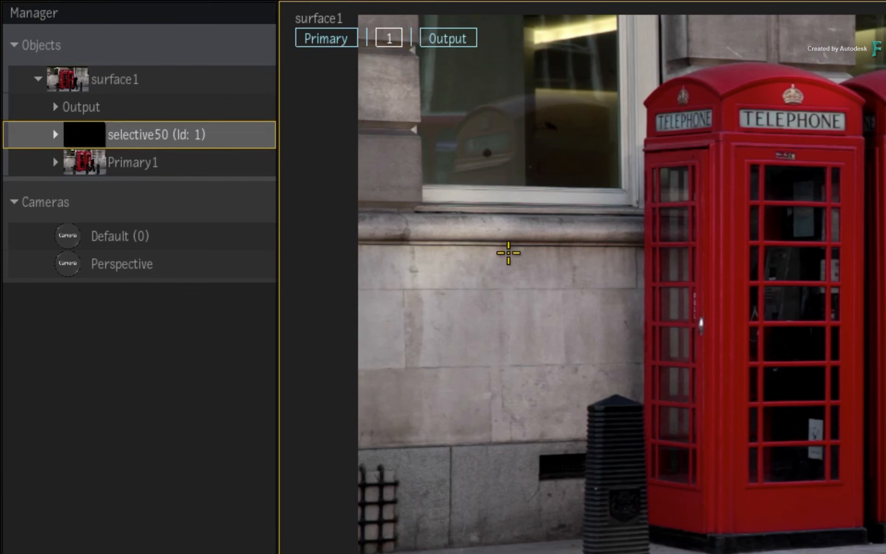
Search for "ble", add the BleachBypass Matchbox to the first selective and set its Amount to 1.17.
key("space+Tab")
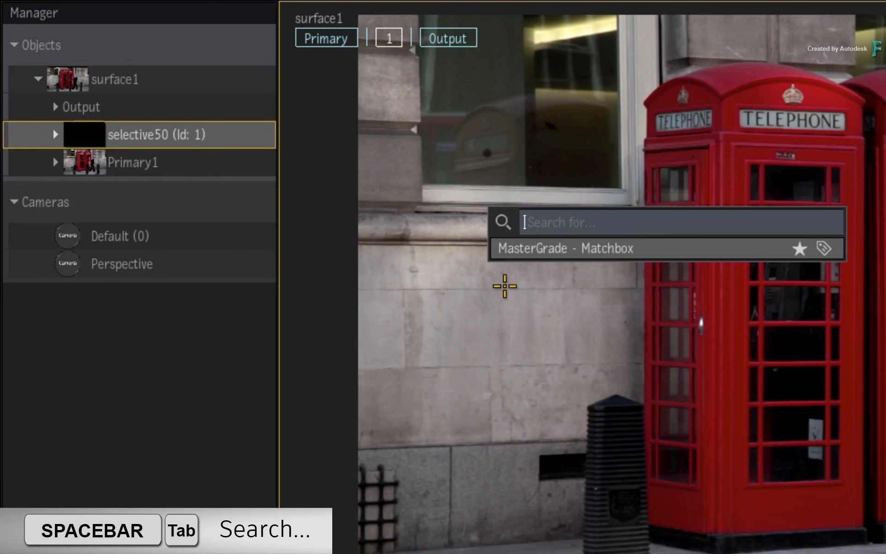
type("blea")
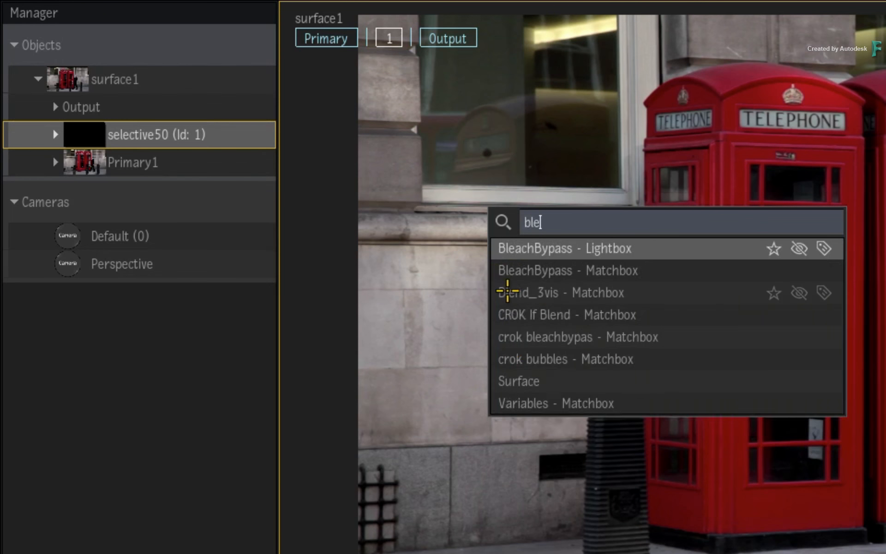
left_click(645, 270)
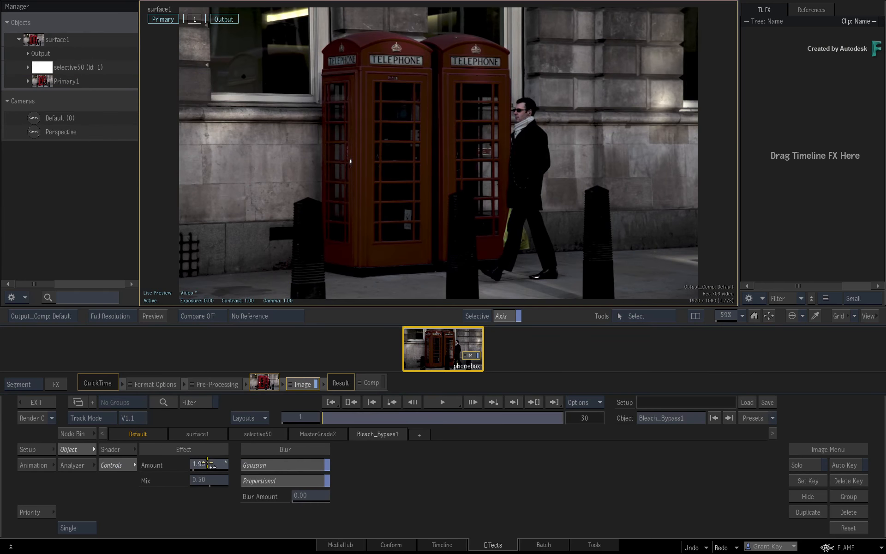
left_click_drag(208, 464, 170, 449)
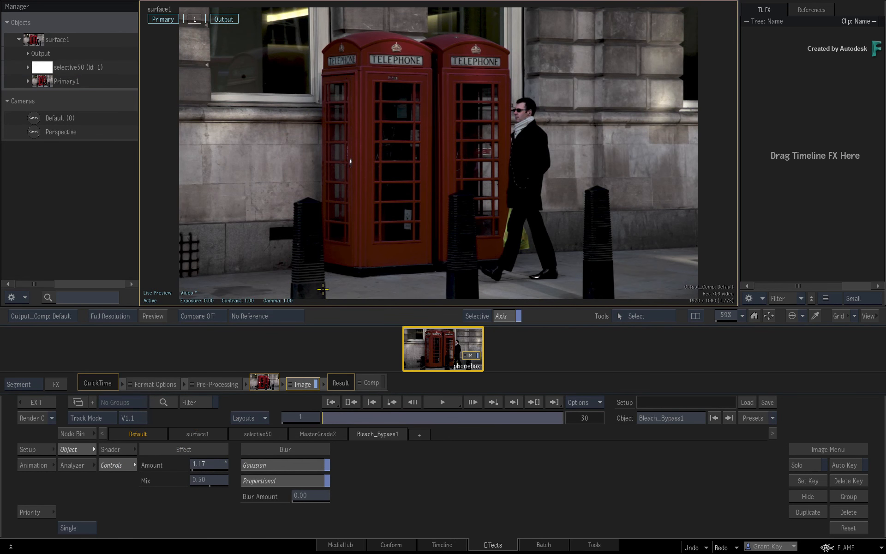
Create selective 2 and push its MasterGrade Gain towards blue-purple.
left_click(261, 433)
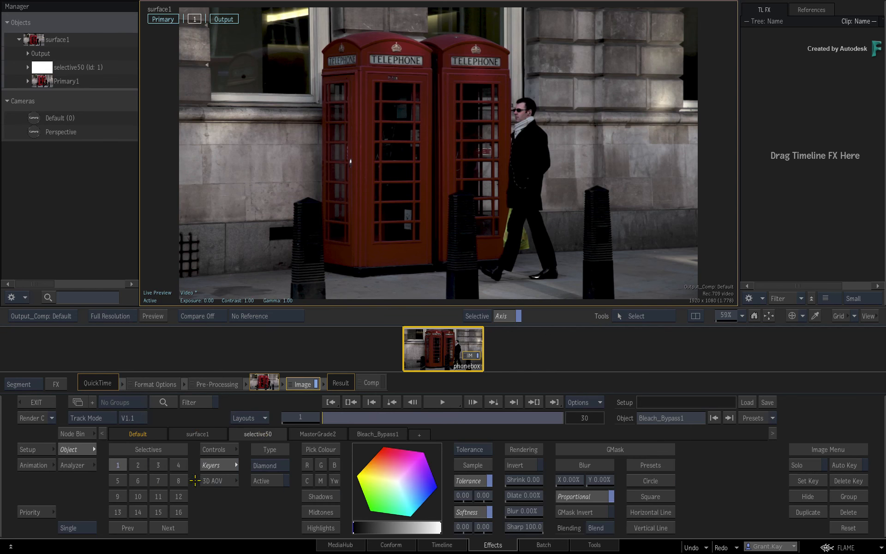
left_click(139, 465)
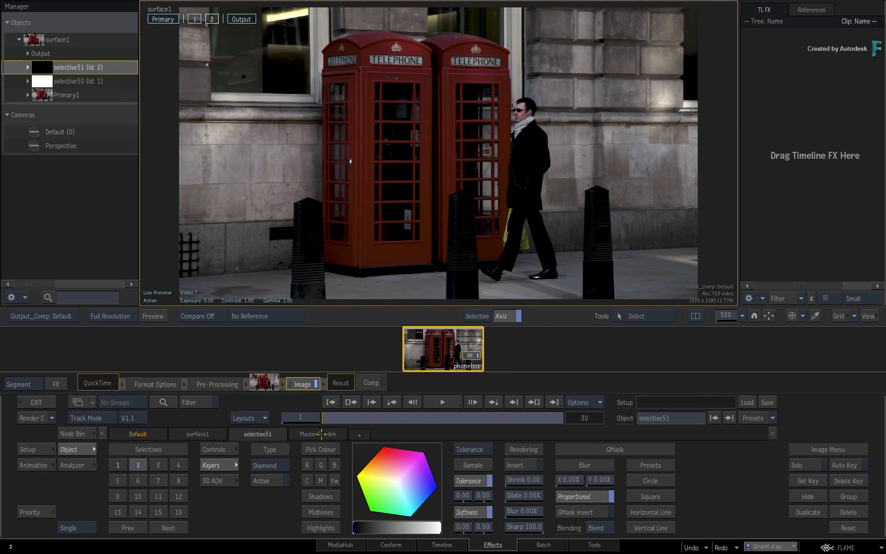
left_click(317, 434)
left_click_drag(383, 486, 418, 492)
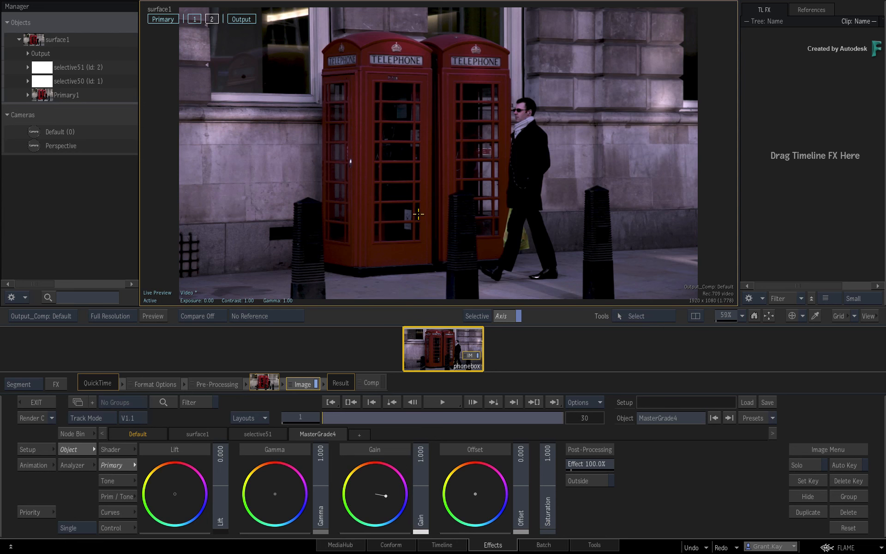
Search for "vign" on selective 2, add the Vignetting Matchbox and set its Amount to 0.79.
left_click(212, 20)
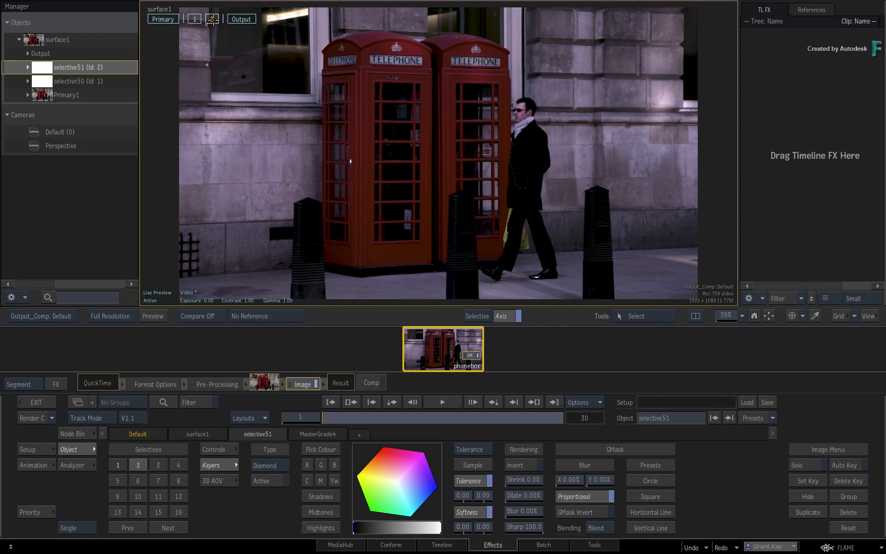
key("Tab")
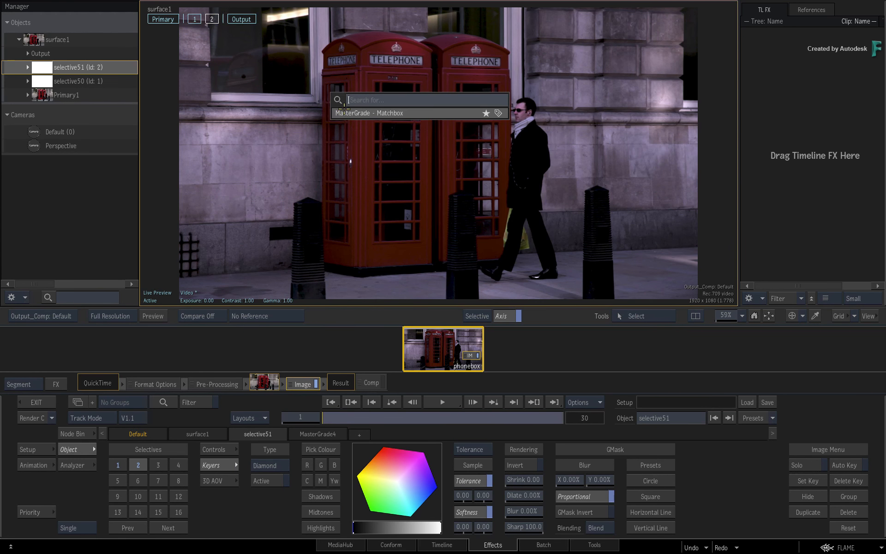
type("vign")
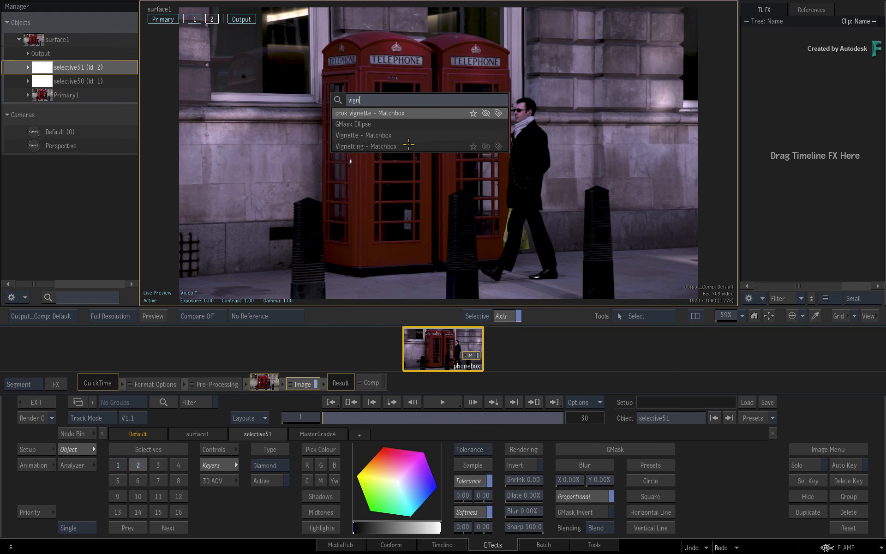
left_click(402, 146)
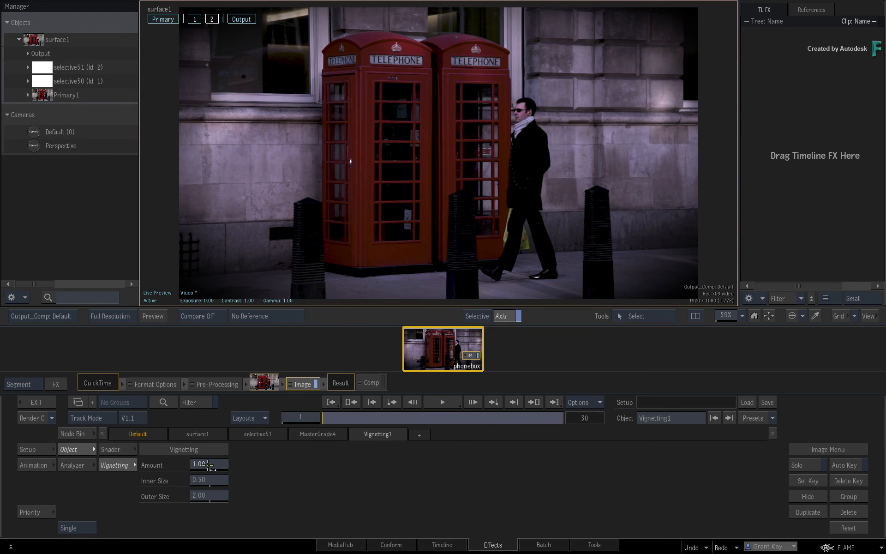
mouse_move(213, 465)
left_mouse_down()
mouse_move(185, 461)
mouse_move(210, 464)
left_mouse_up()
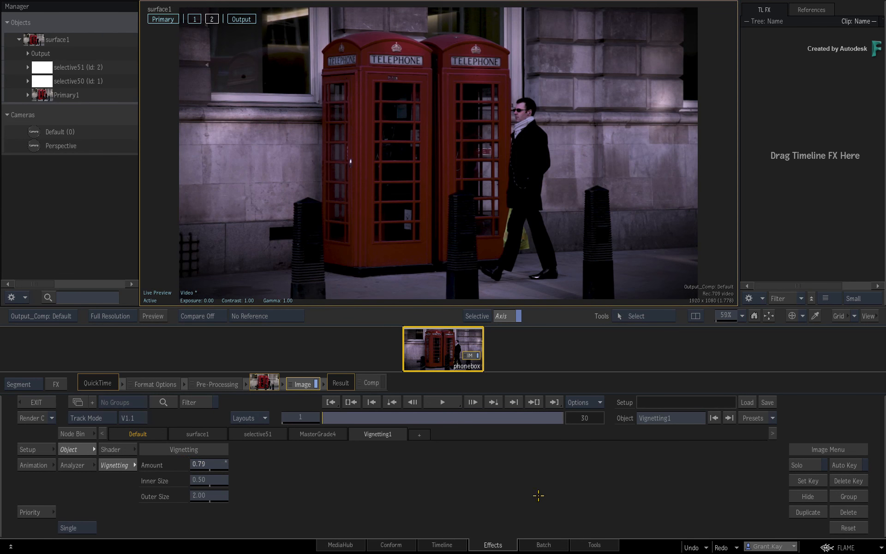
Return to the Batch schematic, search for "render" with the final MasterGrade node selected and add a Render node after it.
left_click(550, 542)
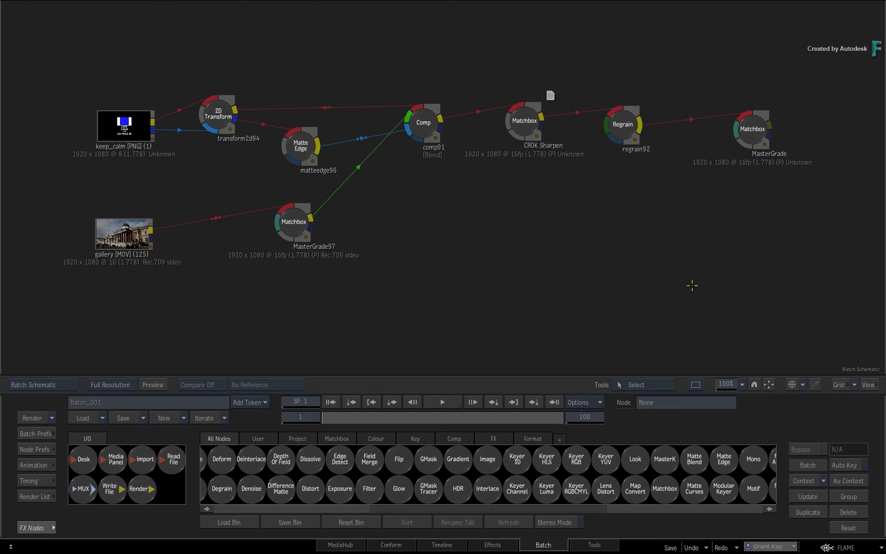
left_click_drag(751, 259, 435, 245)
left_click(436, 146)
key("ctrl+f")
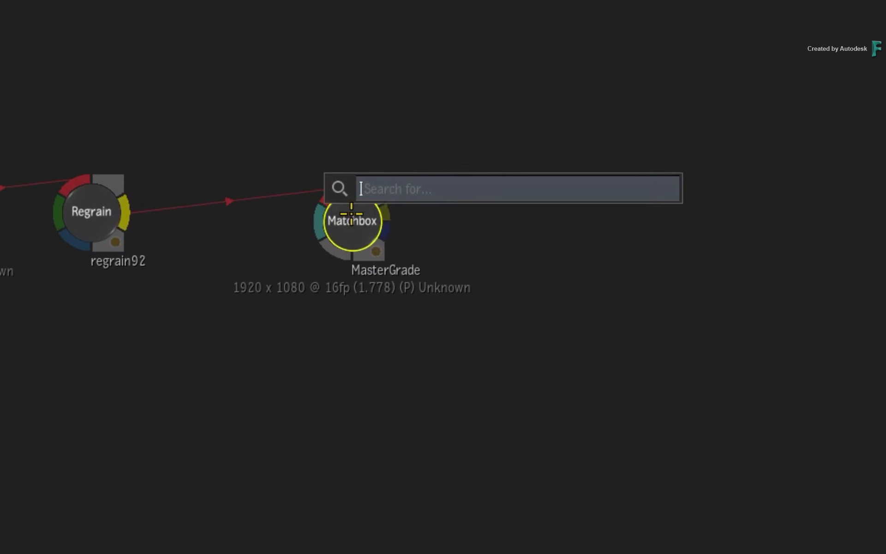
type("render")
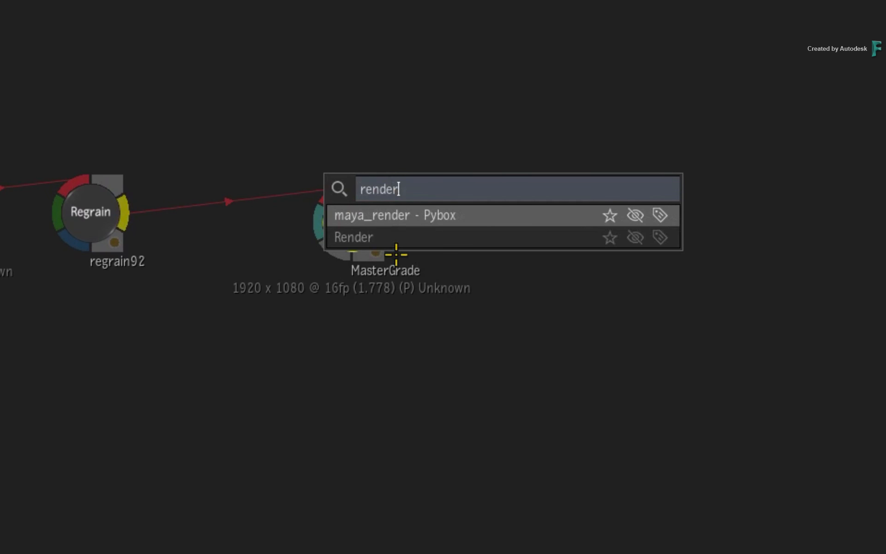
left_click(414, 238)
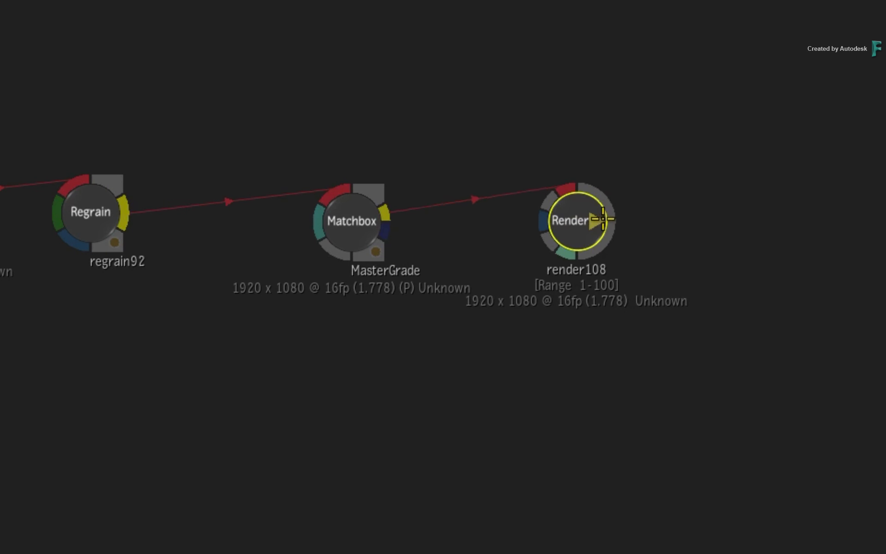
left_click(629, 222)
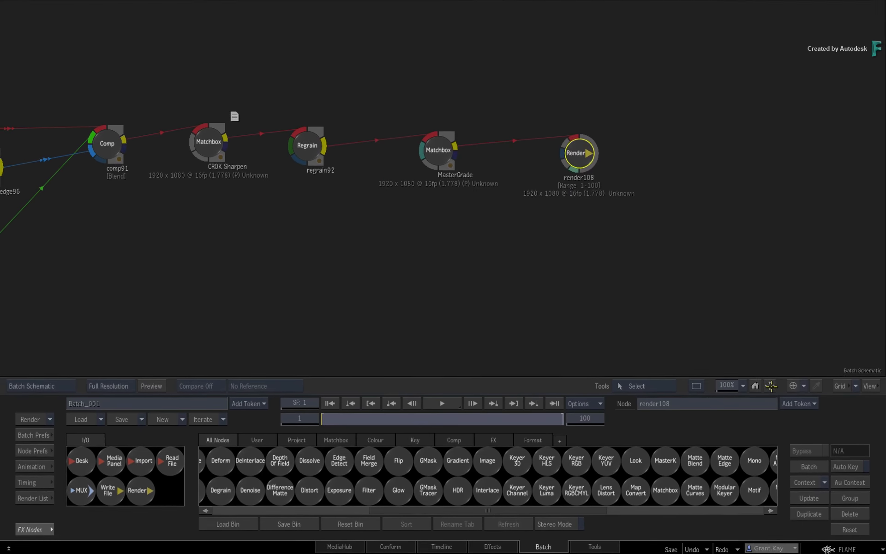
left_click(770, 386)
left_click_drag(522, 286, 727, 292)
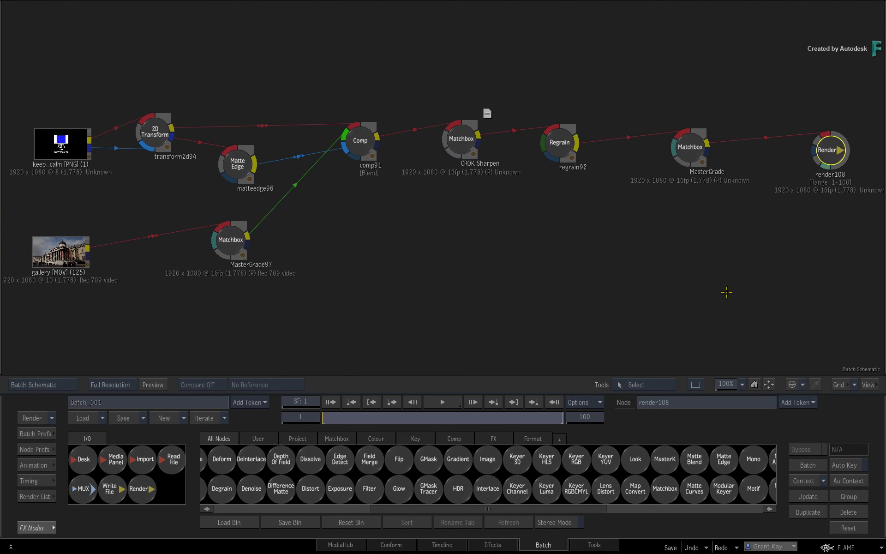